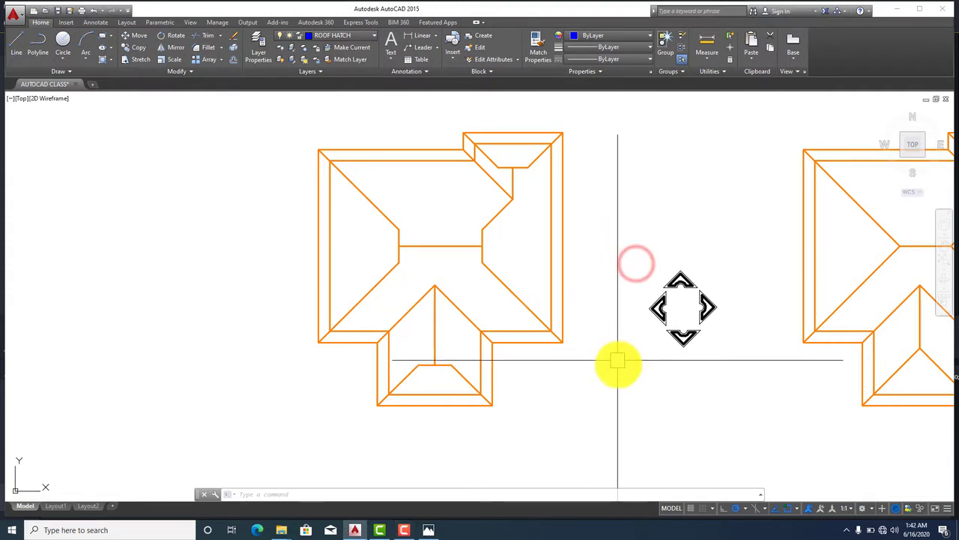
Window-select the left-pointing slope arrow
middle_click_drag(619, 364, 593, 375)
scroll(583, 365, "up", 4)
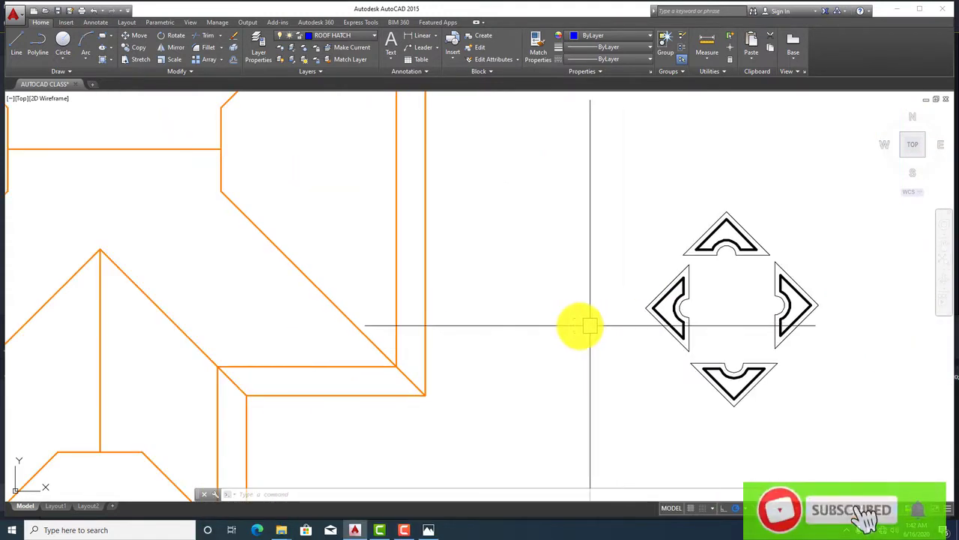
scroll(590, 238, "down", 1)
scroll(585, 225, "down", 4)
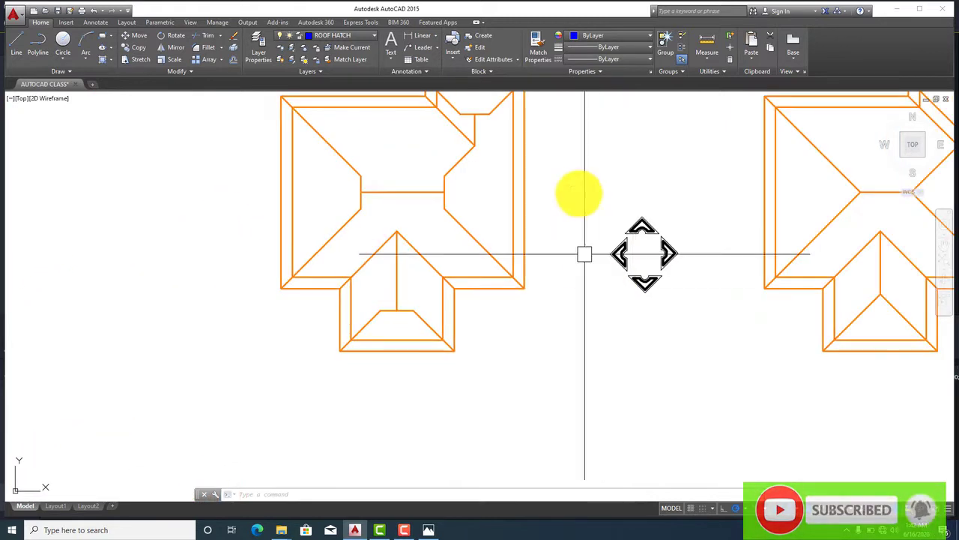
scroll(636, 166, "up", 4)
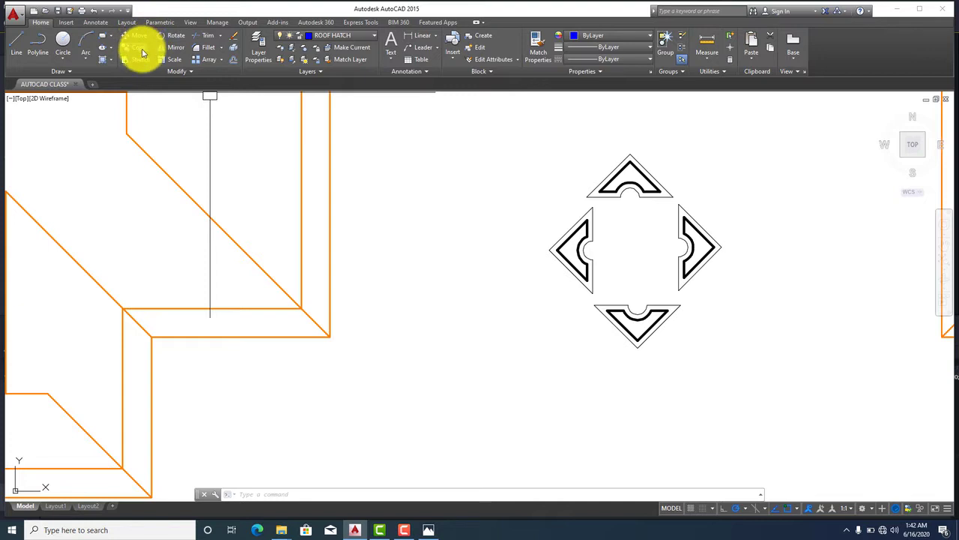
left_click(484, 169)
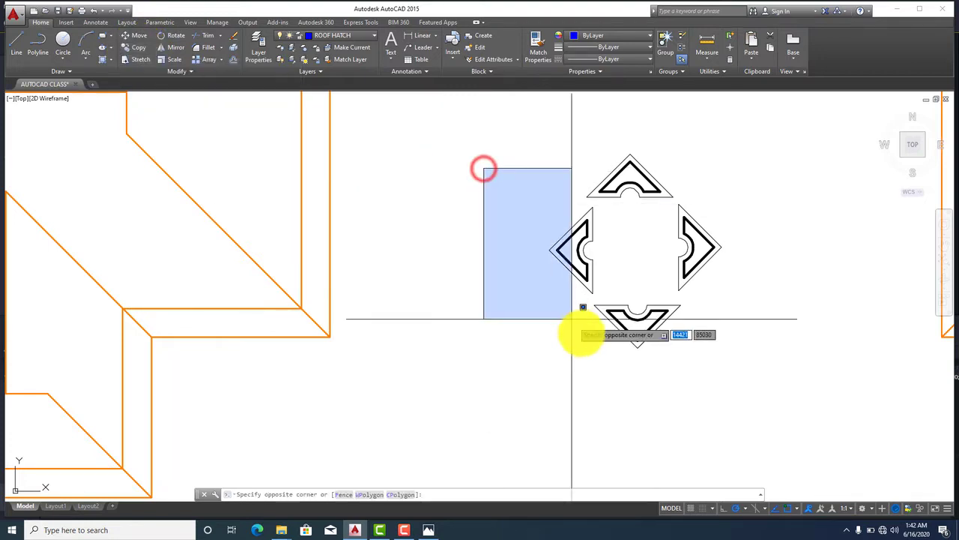
left_click(597, 299)
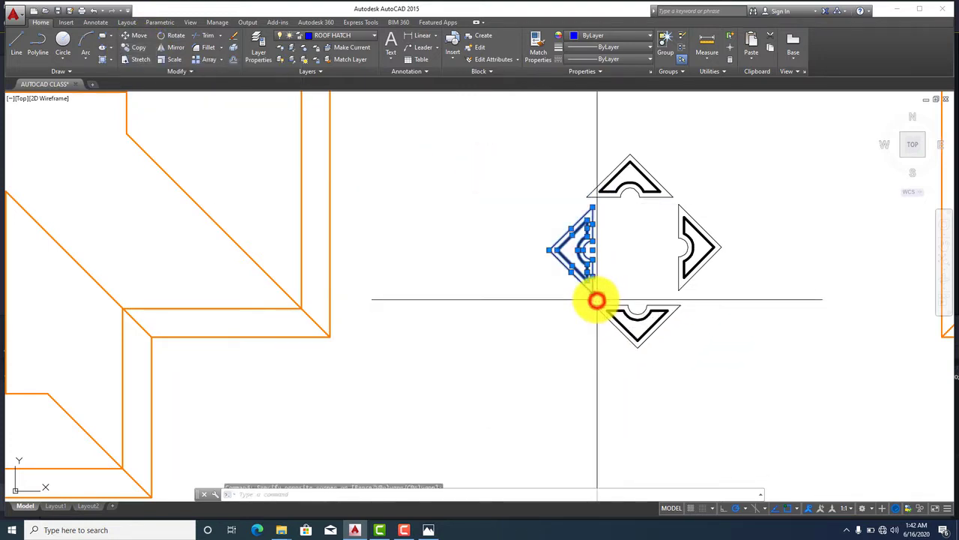
Copy the left arrow onto the west planes of the main roof and lower wing
left_click(135, 47)
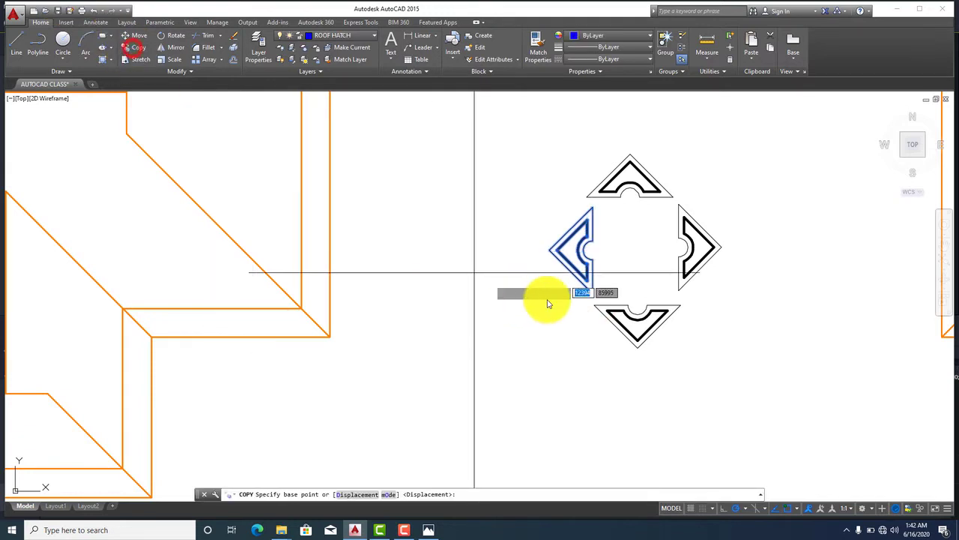
left_click(555, 297)
scroll(617, 252, "down", 5)
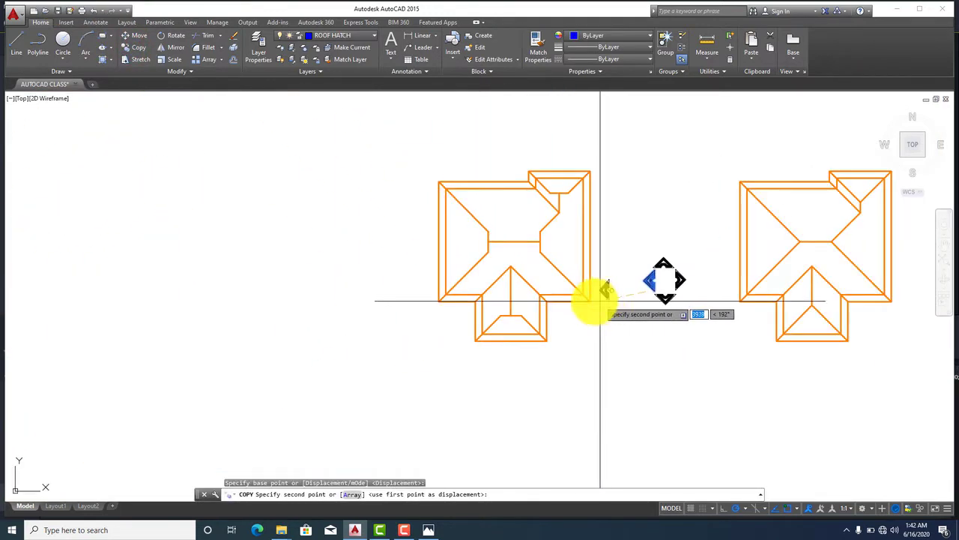
scroll(471, 241, "up", 5)
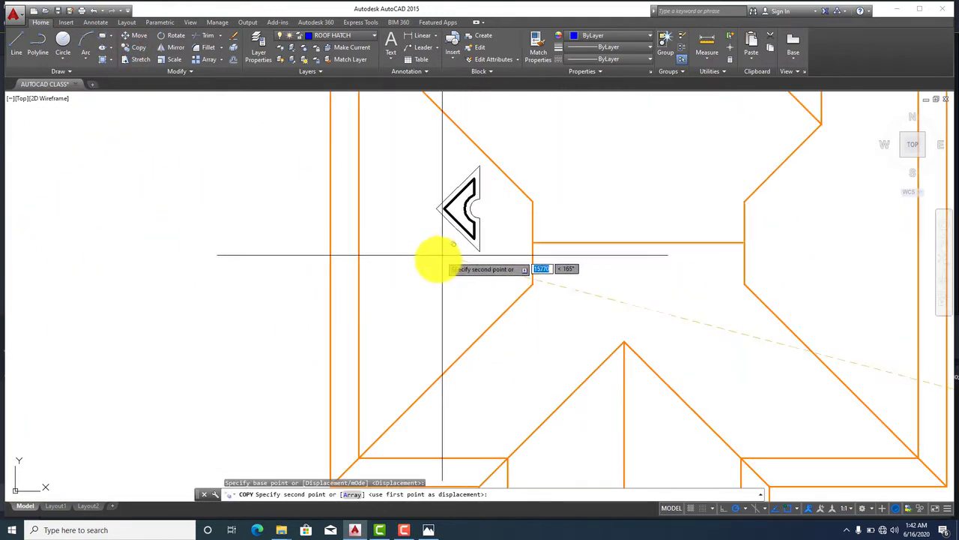
left_click(407, 290)
scroll(459, 270, "down", 3)
scroll(465, 300, "down", 2)
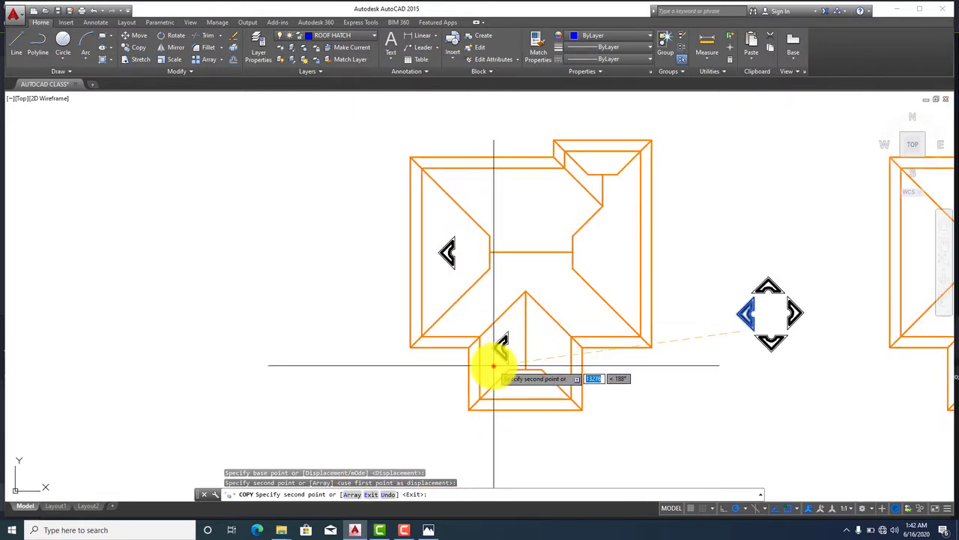
left_click(493, 367)
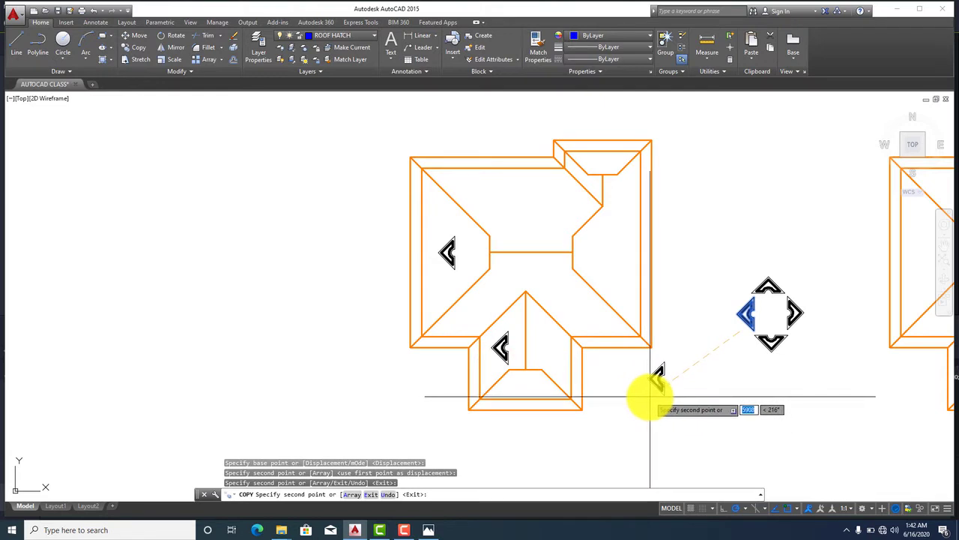
key("Escape")
scroll(792, 306, "up", 3)
scroll(670, 374, "up", 2)
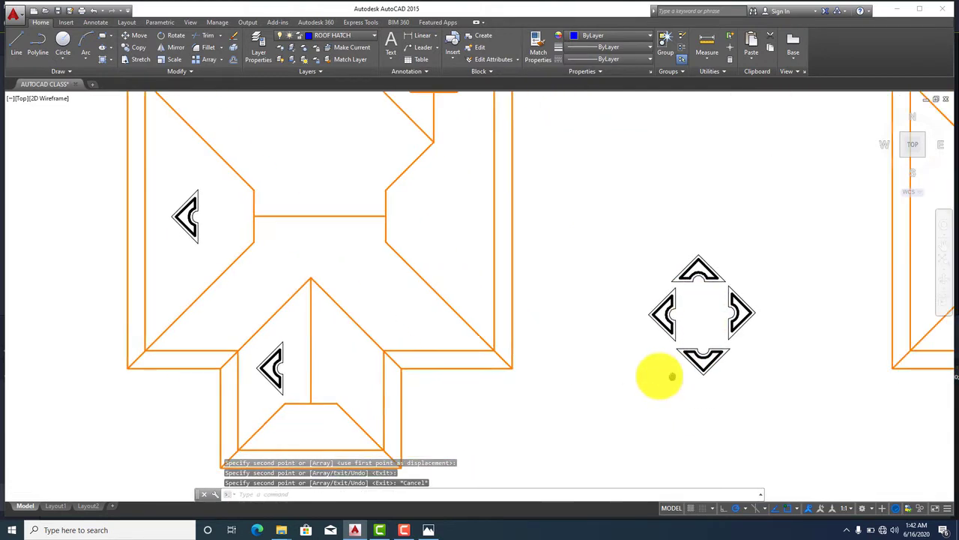
scroll(742, 321, "up", 3)
scroll(742, 321, "up", 2)
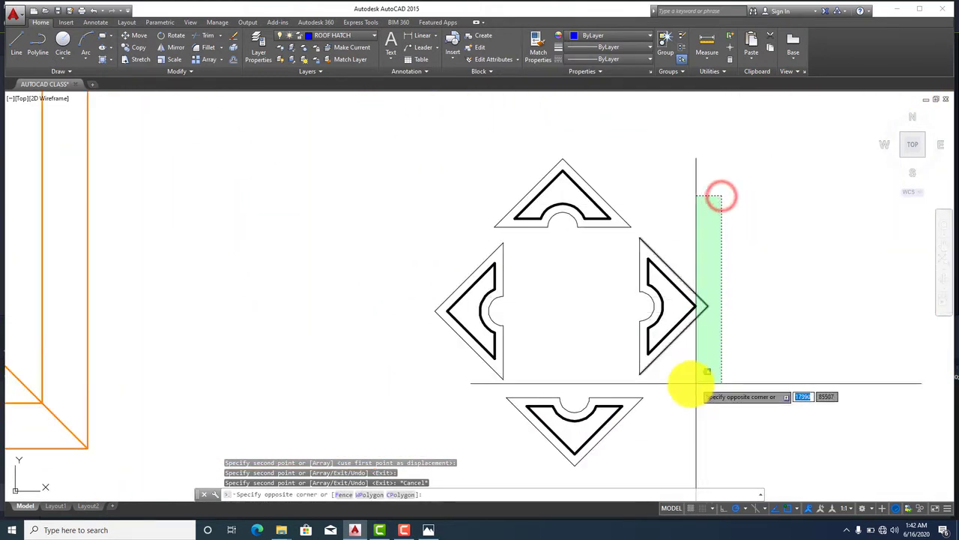
Select the right-pointing arrow and copy it onto the main roof's and lower wing's east planes
left_click(742, 346)
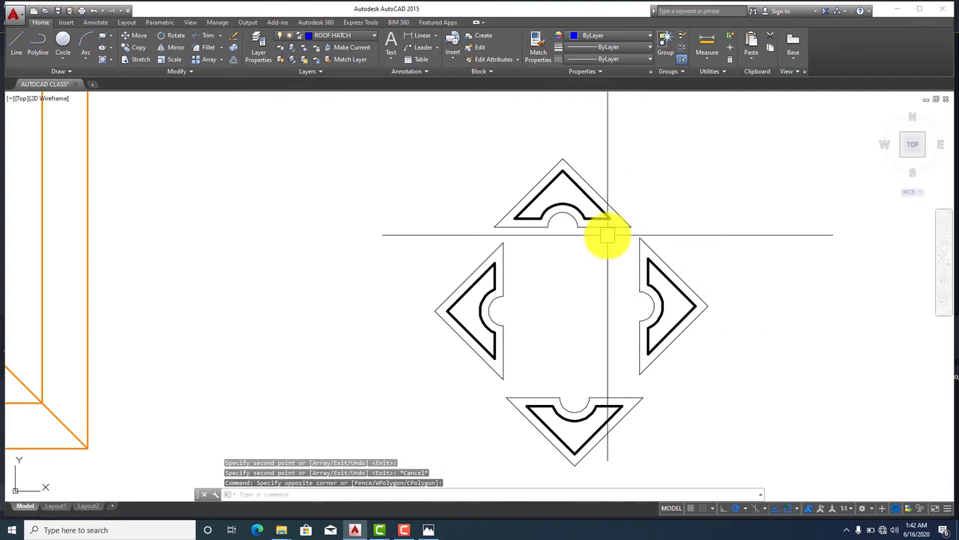
left_click(608, 235)
left_click(777, 396)
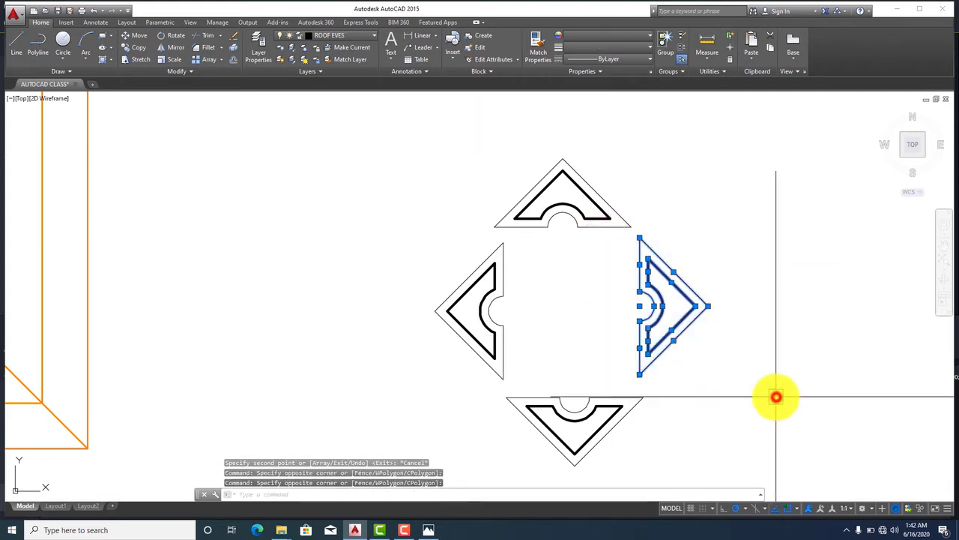
left_click(144, 47)
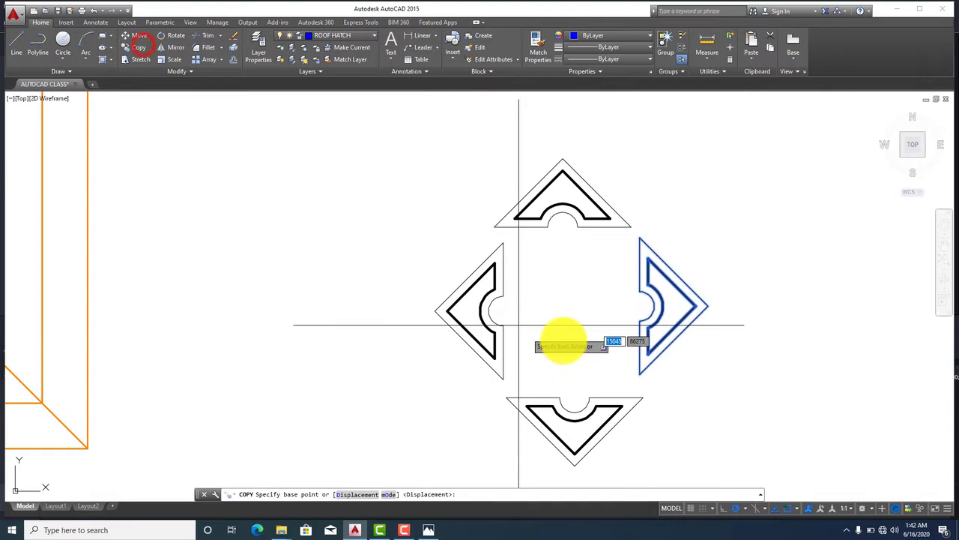
left_click(647, 360)
scroll(310, 298, "down", 4)
middle_click_drag(310, 299, 583, 419)
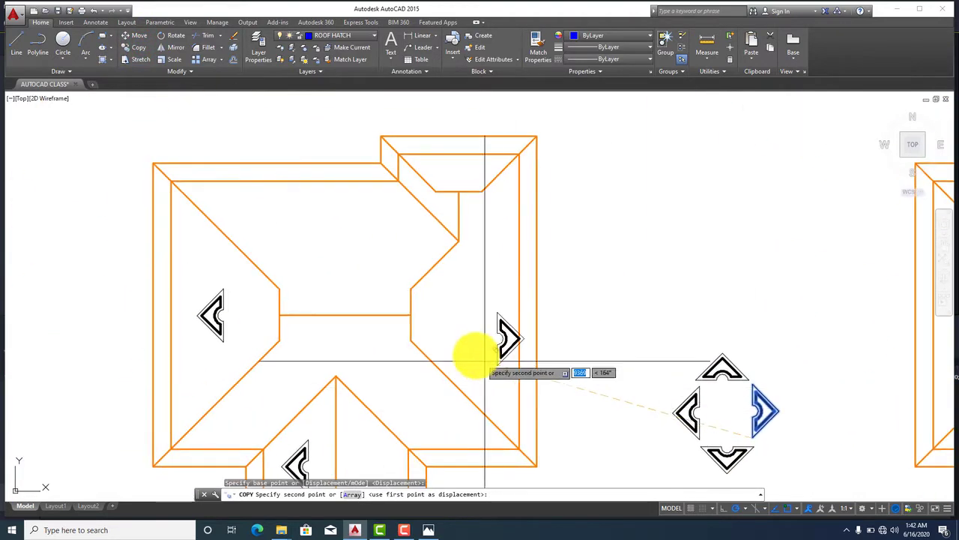
left_click(470, 334)
scroll(470, 334, "down", 2)
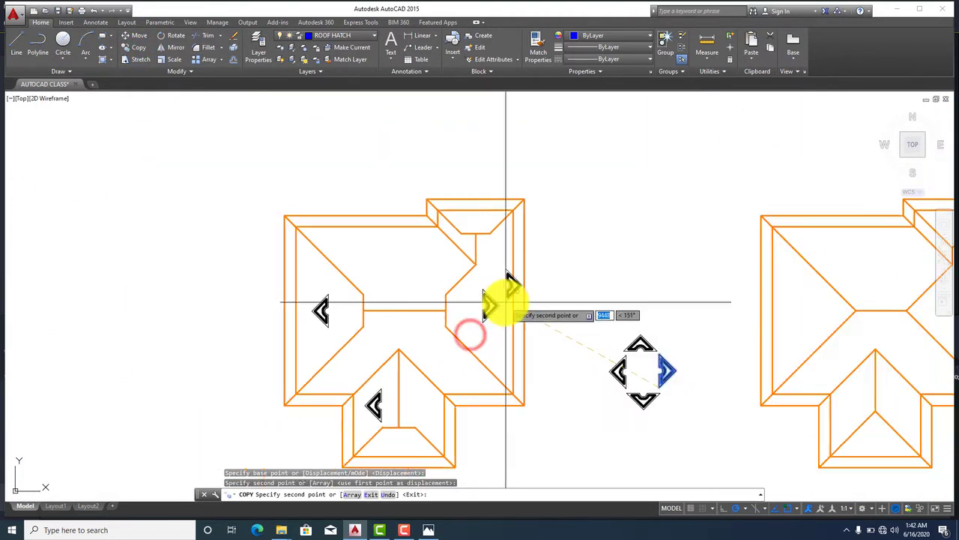
scroll(407, 422, "up", 2)
left_click(421, 410)
scroll(421, 410, "down", 2)
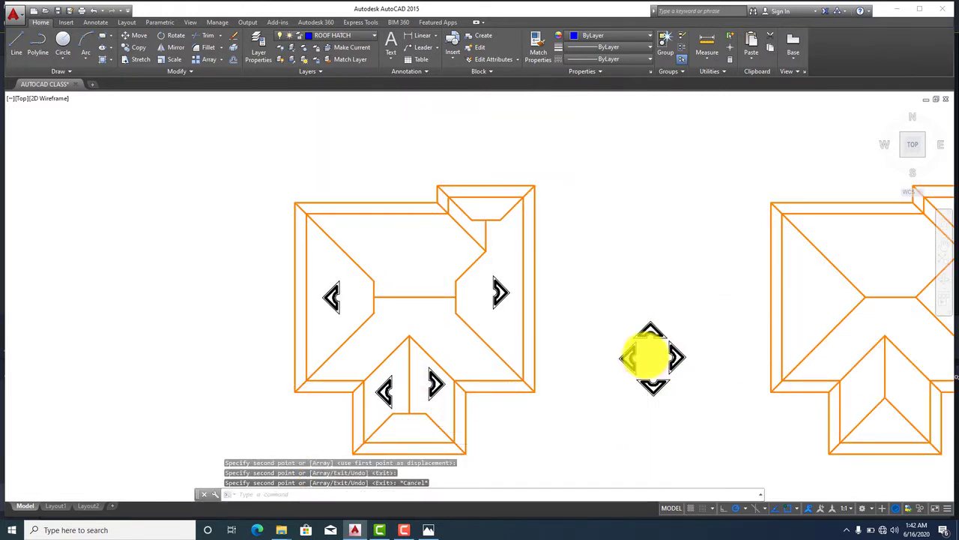
scroll(649, 355, "up", 5)
Copy the upward-pointing slope arrow onto the main roof's north plane
left_click(739, 304)
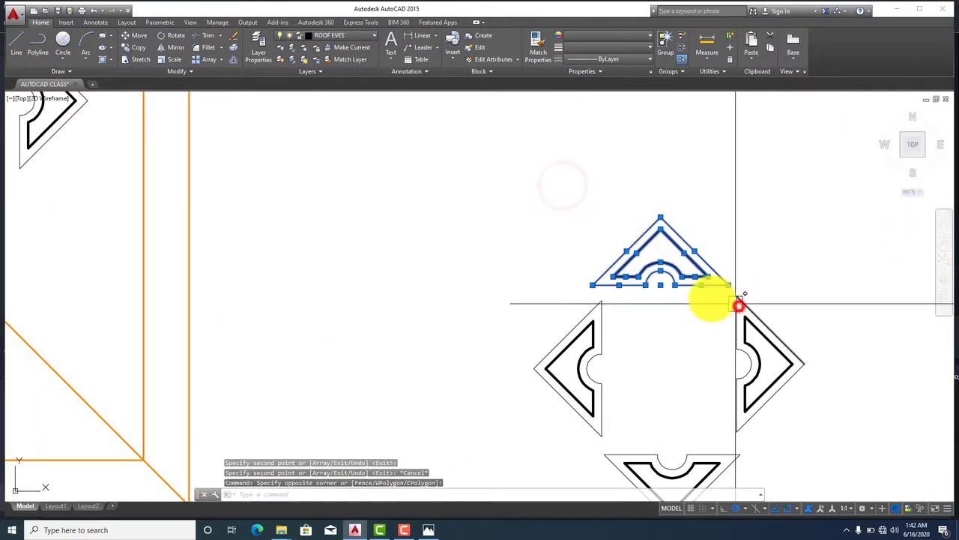
left_click(130, 51)
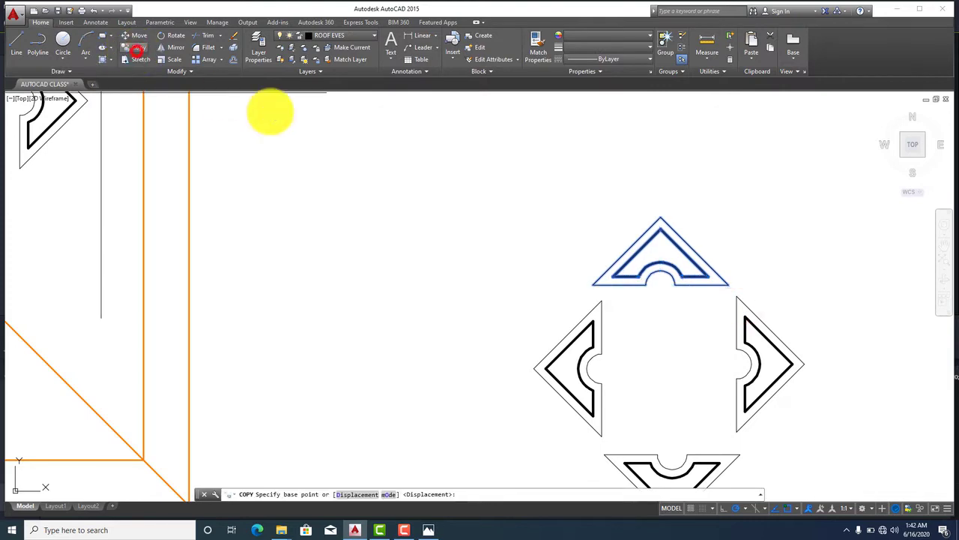
left_click(677, 312)
scroll(474, 346, "down", 6)
scroll(311, 285, "up", 2)
scroll(428, 272, "up", 4)
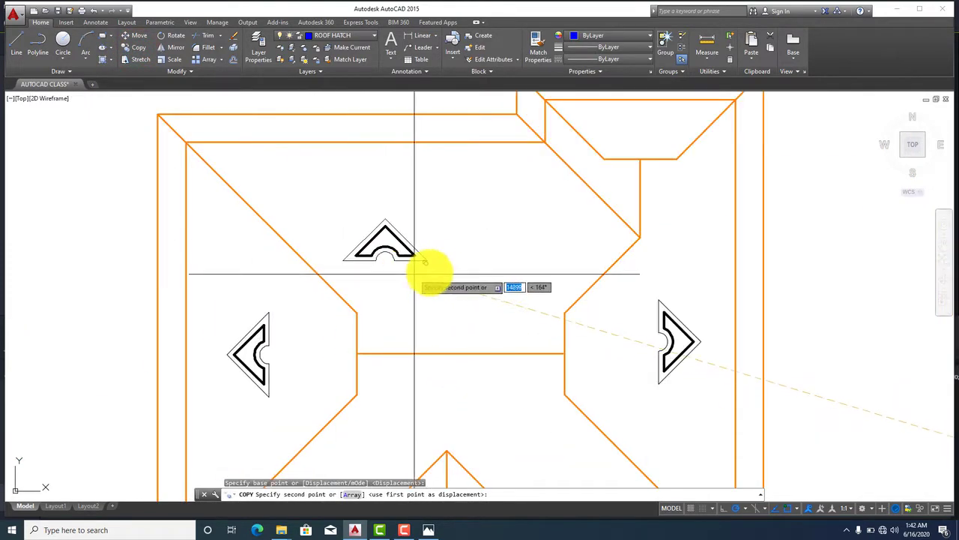
left_click(465, 257)
Place a second upward arrow copy on the small top wing
scroll(547, 227, "down", 5)
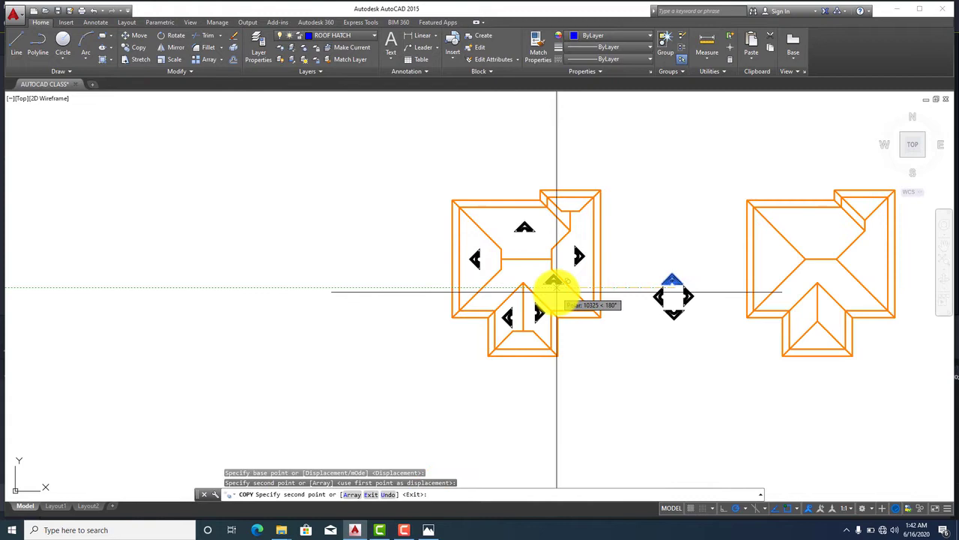
scroll(577, 210, "up", 4)
scroll(573, 187, "up", 2)
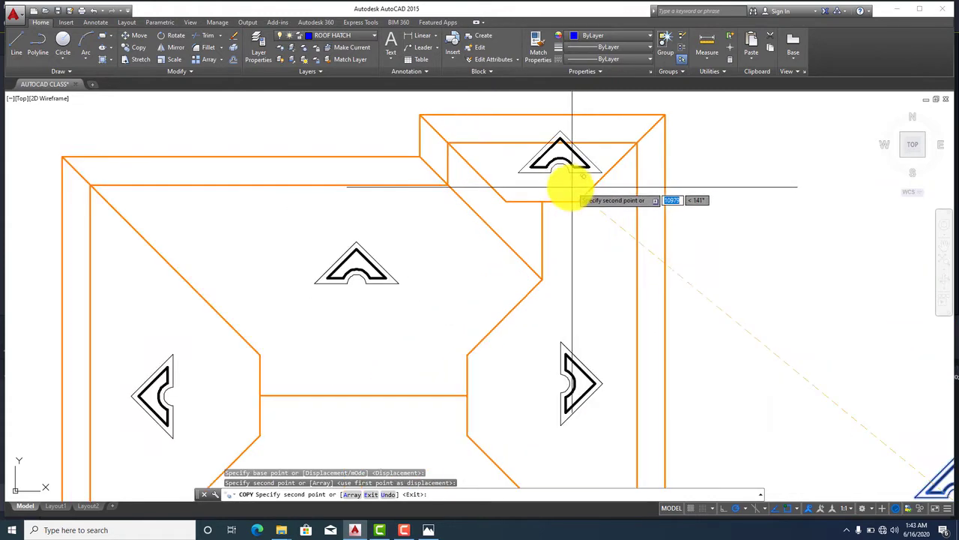
left_click(555, 183)
scroll(621, 225, "down", 2)
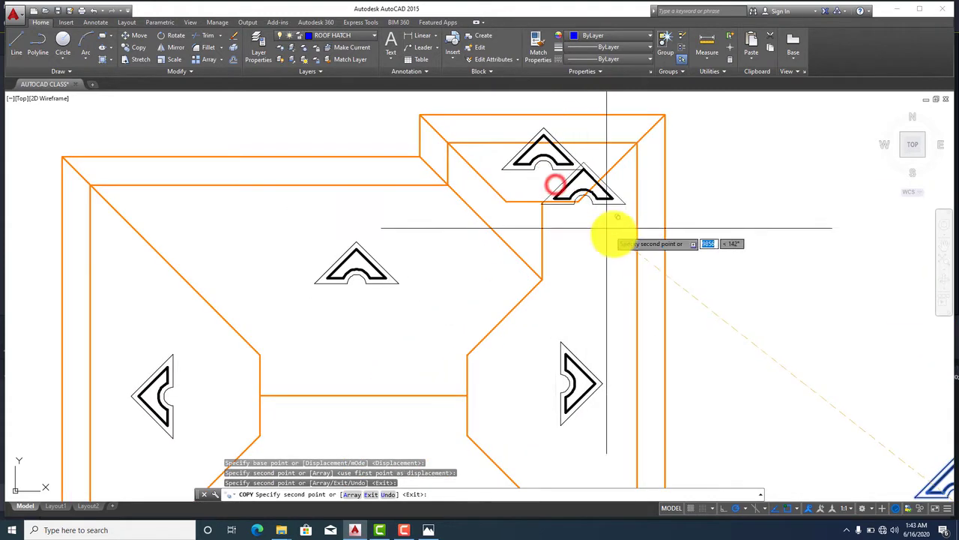
scroll(628, 268, "down", 2)
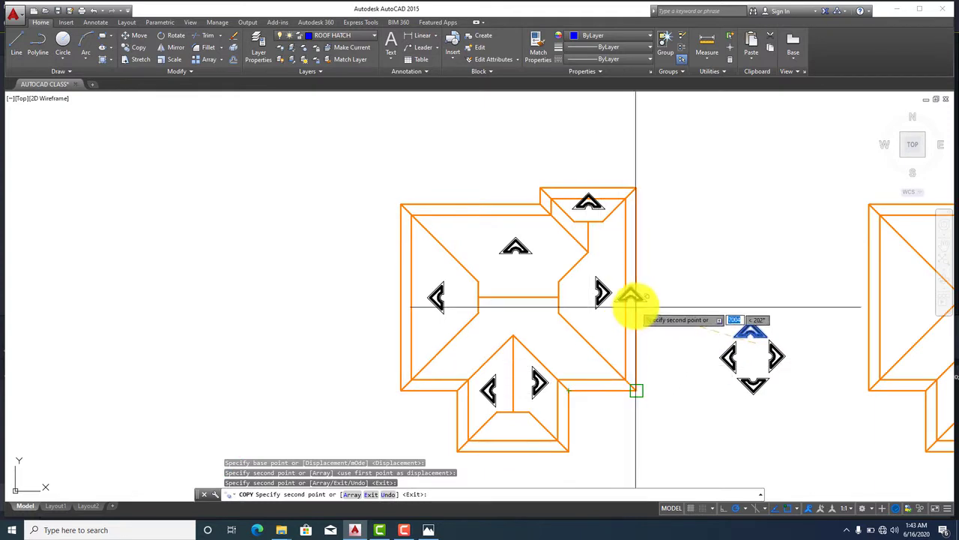
scroll(614, 316, "up", 2)
key("Escape")
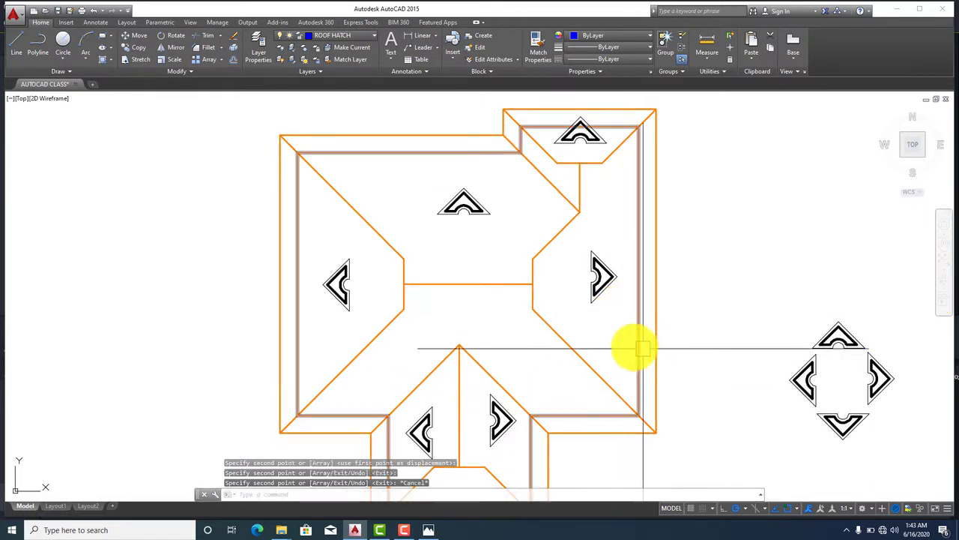
Window-select the downward-pointing slope arrow
middle_click_drag(815, 401, 693, 283)
scroll(694, 283, "up", 4)
left_click(658, 313)
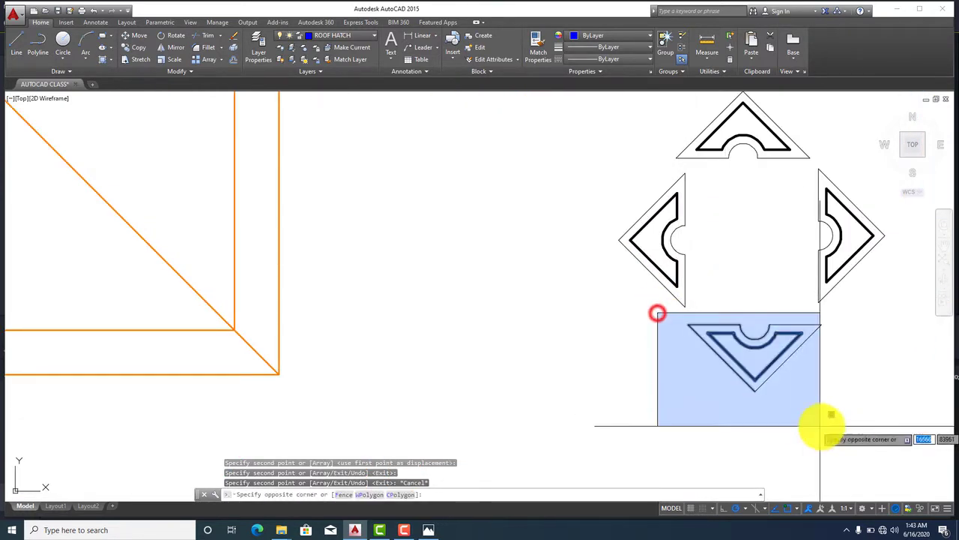
left_click(863, 435)
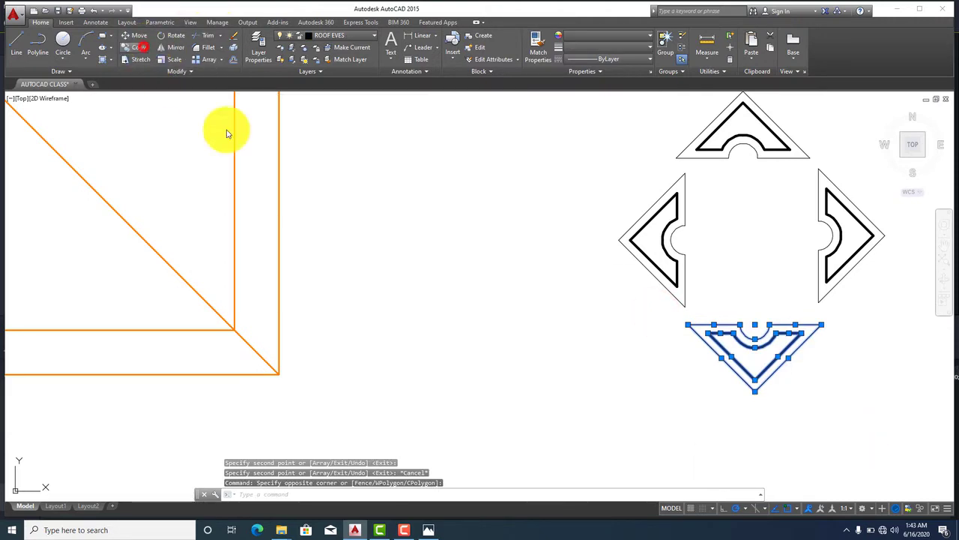
Copy the down arrow with CO onto the main roof's two south planes and the wing's front plane
type("co")
key("Return")
scroll(740, 289, "down", 4)
left_click(730, 327)
scroll(444, 269, "up", 3)
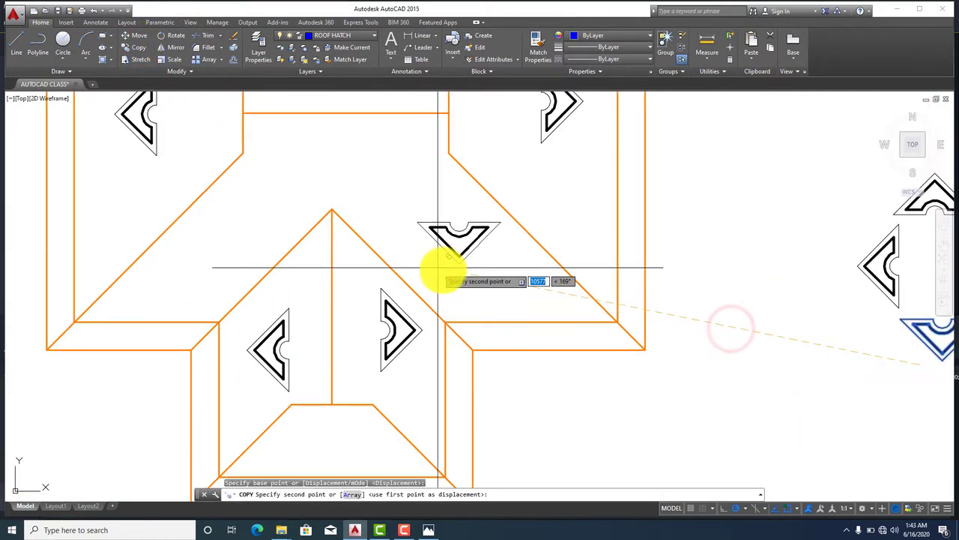
left_click(442, 270)
left_click(203, 276)
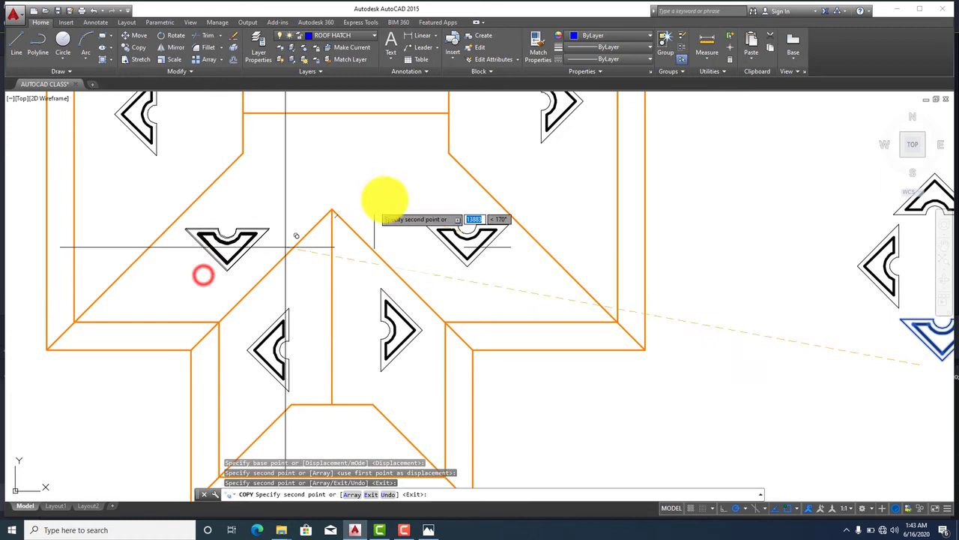
scroll(385, 199, "down", 2)
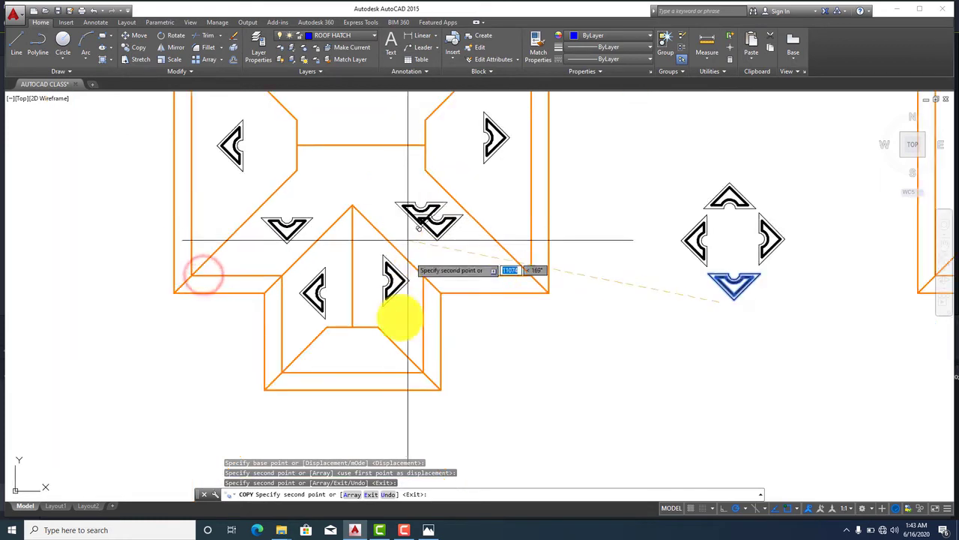
left_click(338, 376)
scroll(338, 370, "up", 2)
scroll(330, 375, "up", 2)
key("Escape")
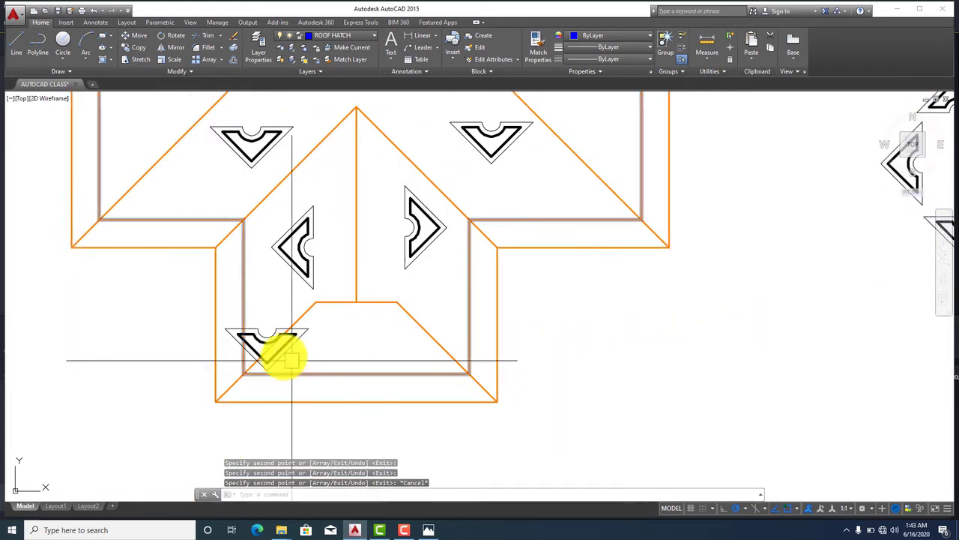
Clear an accidental roof-line selection and select the wing's front arrow
scroll(290, 360, "up", 2)
left_click(149, 272)
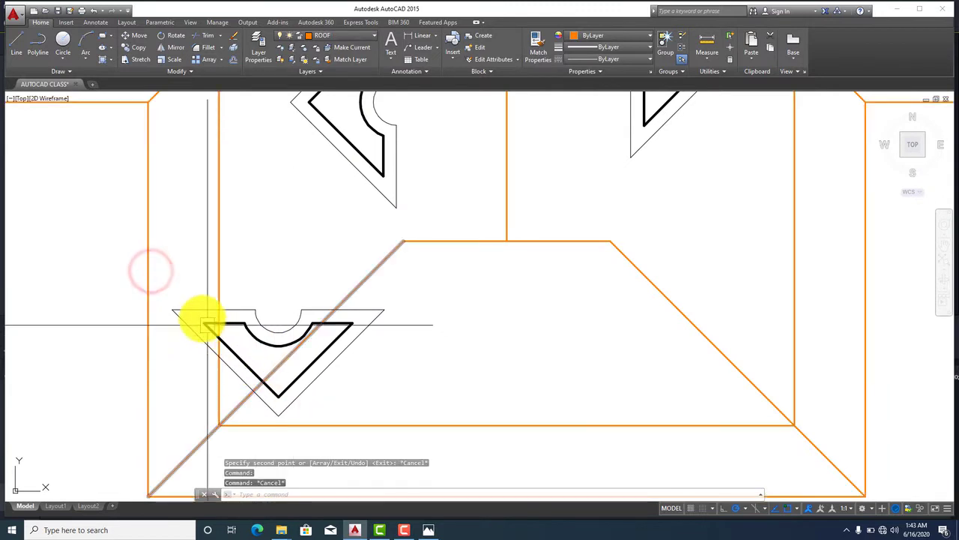
key("Escape")
middle_click_drag(187, 295, 204, 205)
left_click(187, 190)
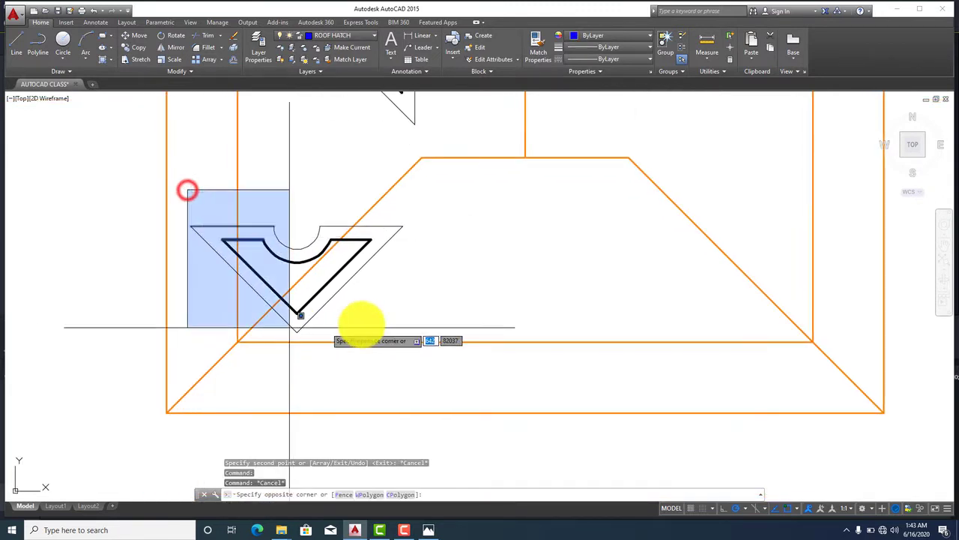
Move the wing's front arrow to the centre of its front plane
left_click(423, 367)
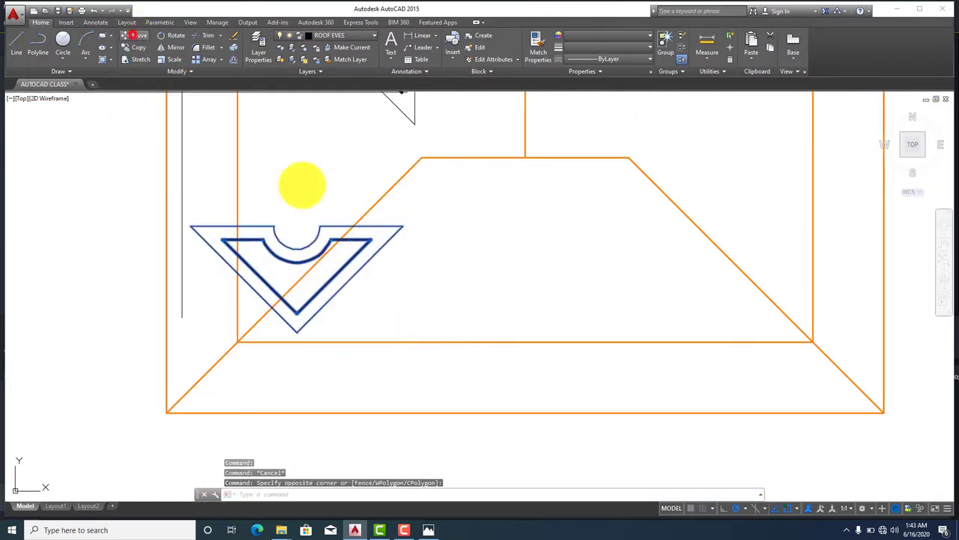
left_click(281, 272)
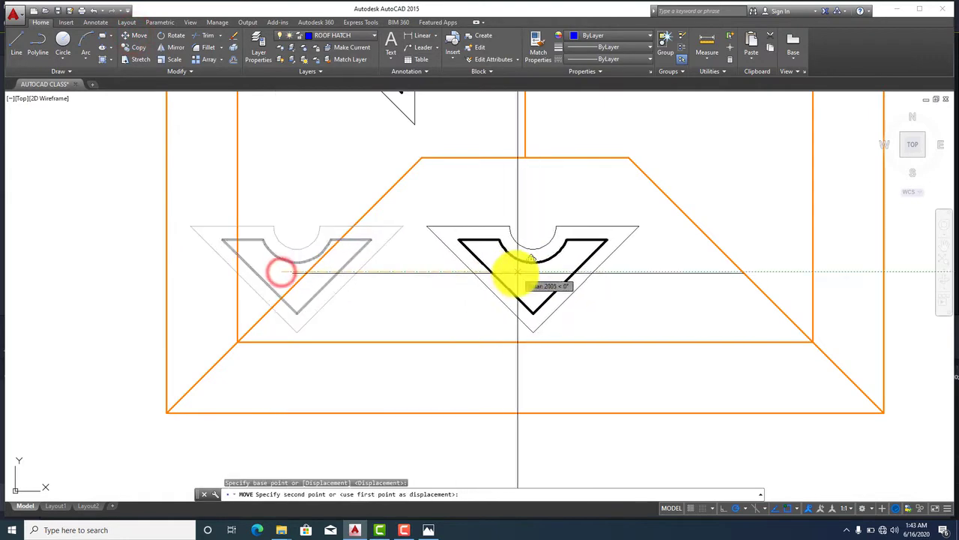
scroll(535, 367, "up", 2)
scroll(529, 332, "down", 4)
scroll(550, 380, "down", 2)
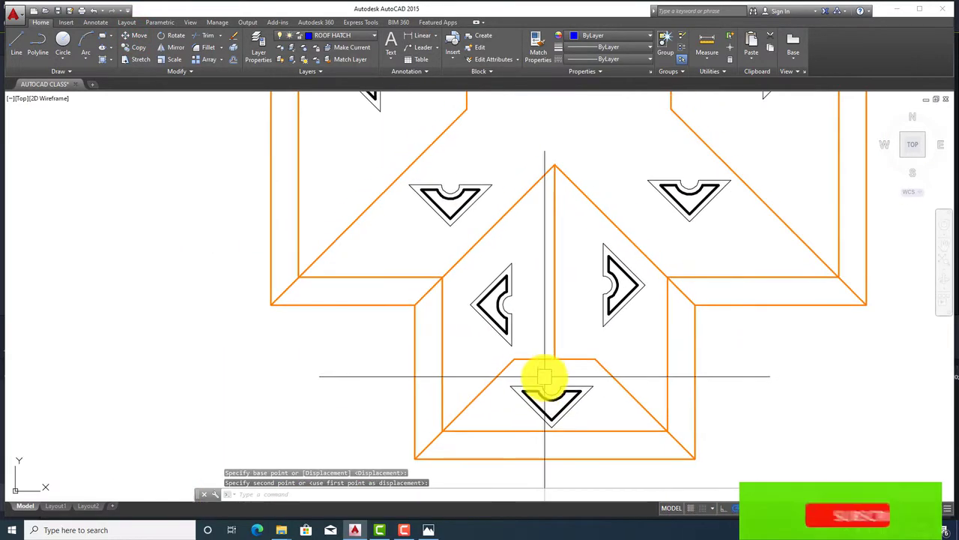
left_click(618, 243)
Move the wing's right arrow closer to the ridge
middle_click_drag(632, 240, 649, 349)
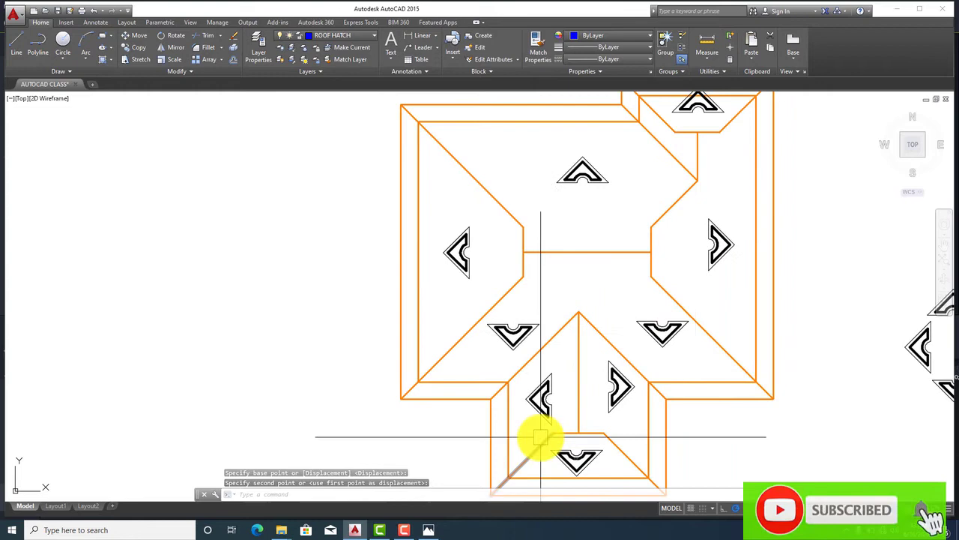
scroll(535, 440, "up", 4)
left_click(699, 222)
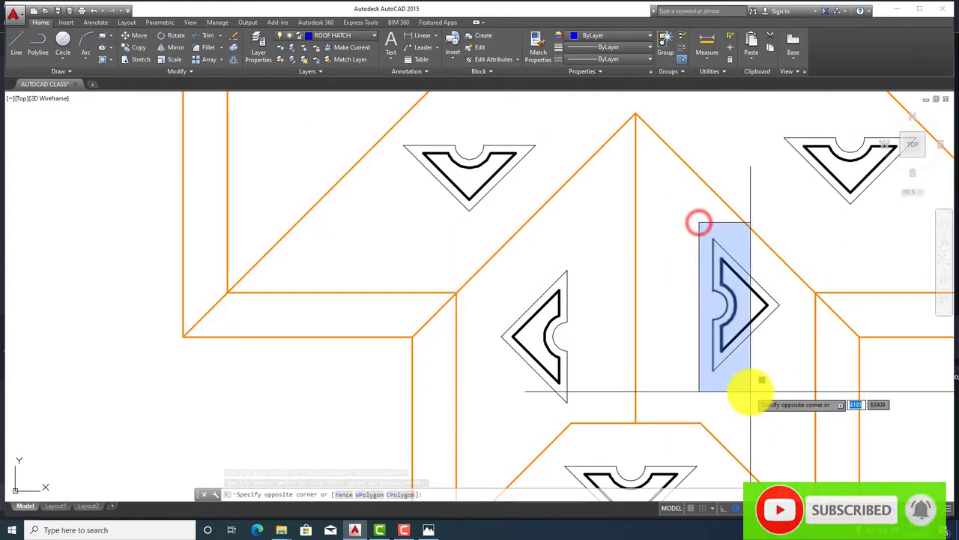
left_click(779, 396)
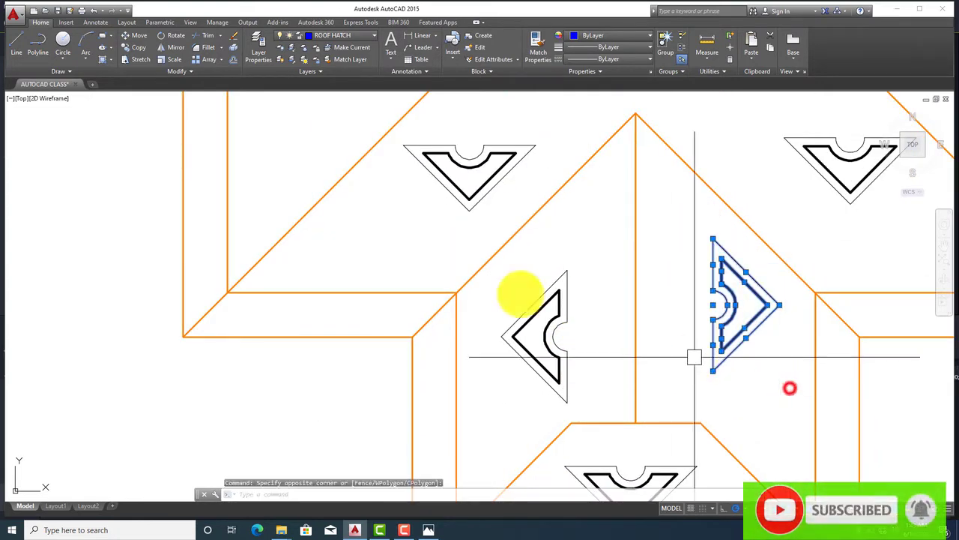
left_click(136, 36)
left_click(676, 284)
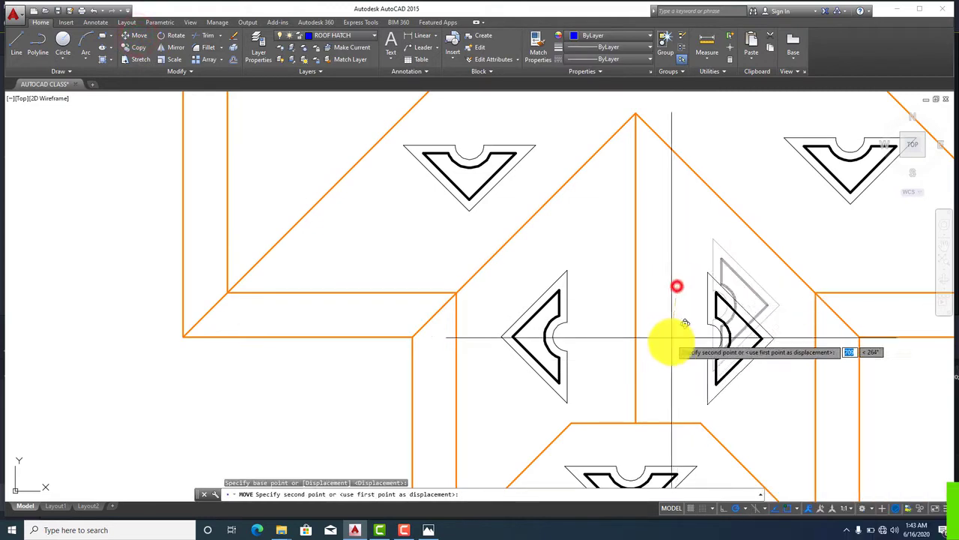
left_click(674, 309)
Erase the surplus down arrow on the main roof's south-east slope
scroll(647, 338, "down", 2)
scroll(592, 332, "down", 2)
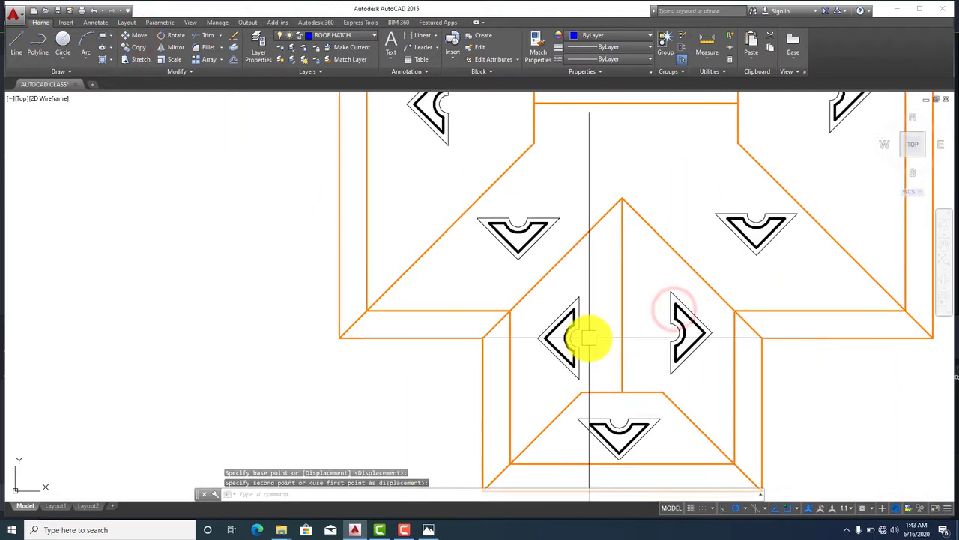
scroll(509, 313, "down", 1)
scroll(530, 383, "down", 3)
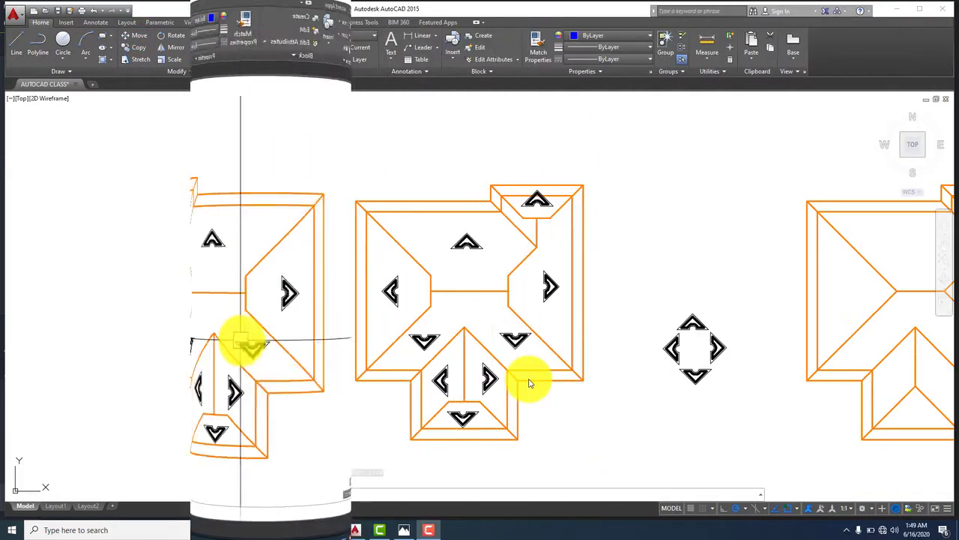
scroll(513, 348, "up", 2)
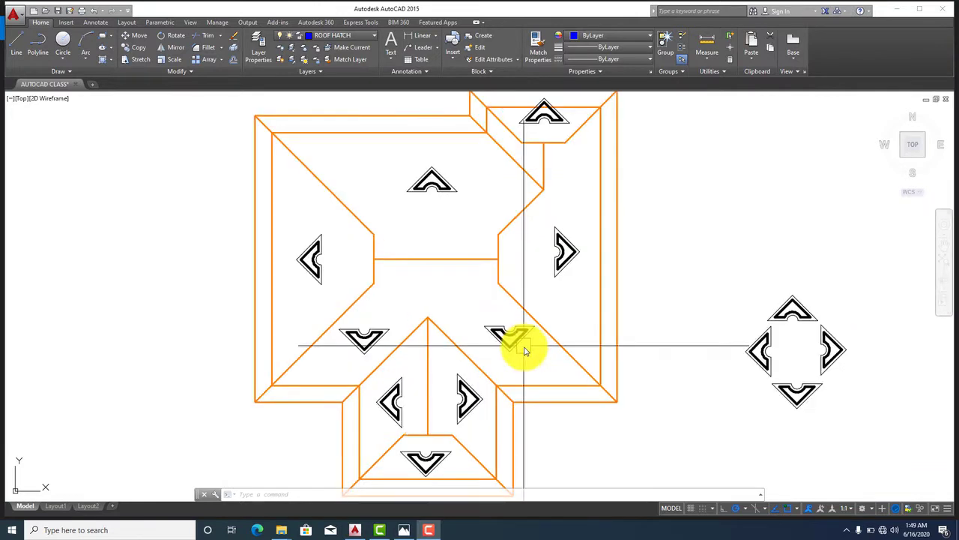
scroll(529, 355, "up", 2)
left_click(552, 372)
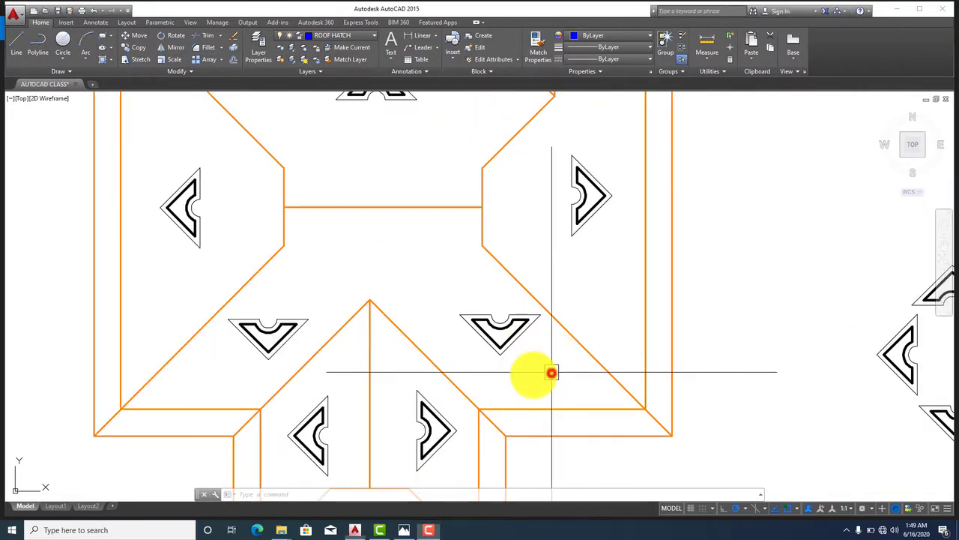
scroll(476, 345, "up", 3)
left_click(415, 233)
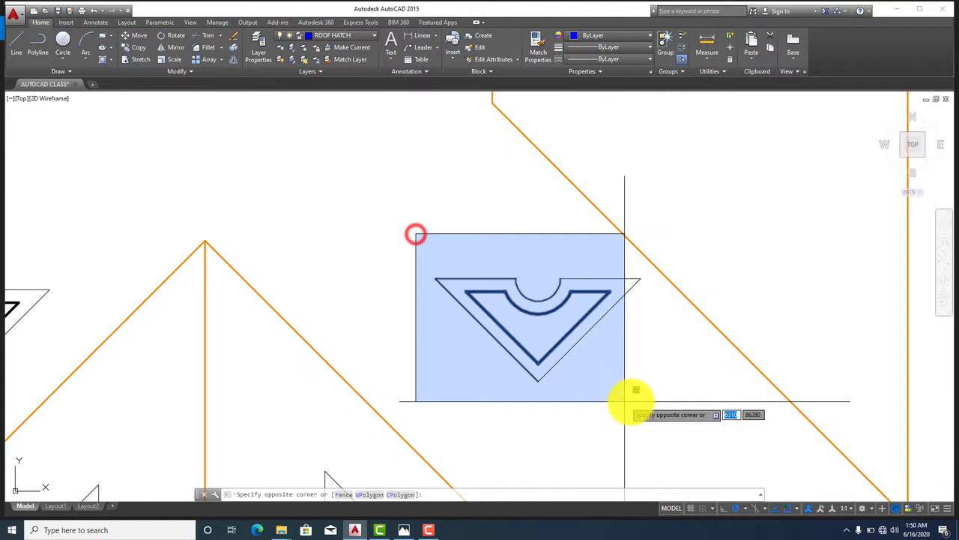
left_click(654, 407)
key("Delete")
scroll(654, 407, "down", 3)
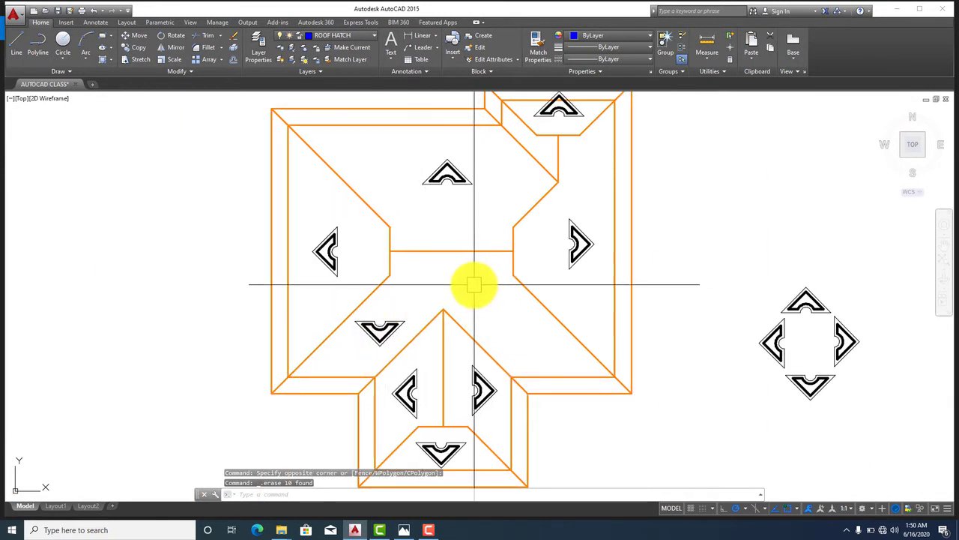
scroll(474, 284, "down", 1)
scroll(429, 272, "up", 1)
Offset the left diagonal hip line to both sides
scroll(366, 184, "up", 4)
type("o")
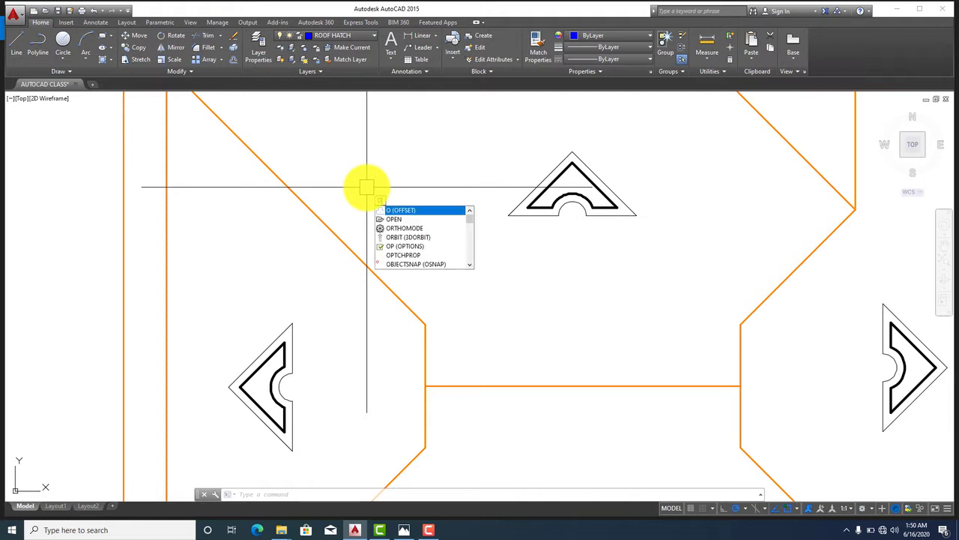
key("Return")
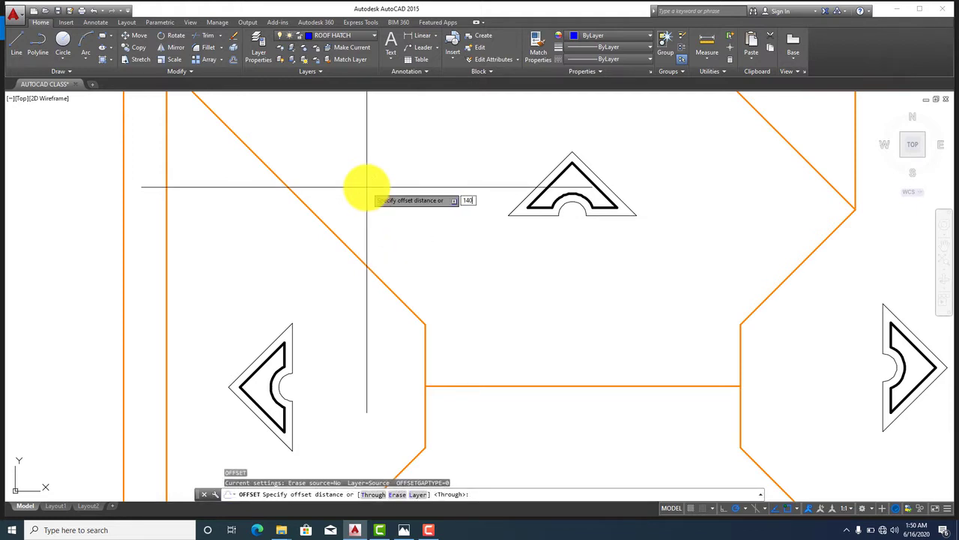
left_click(325, 227)
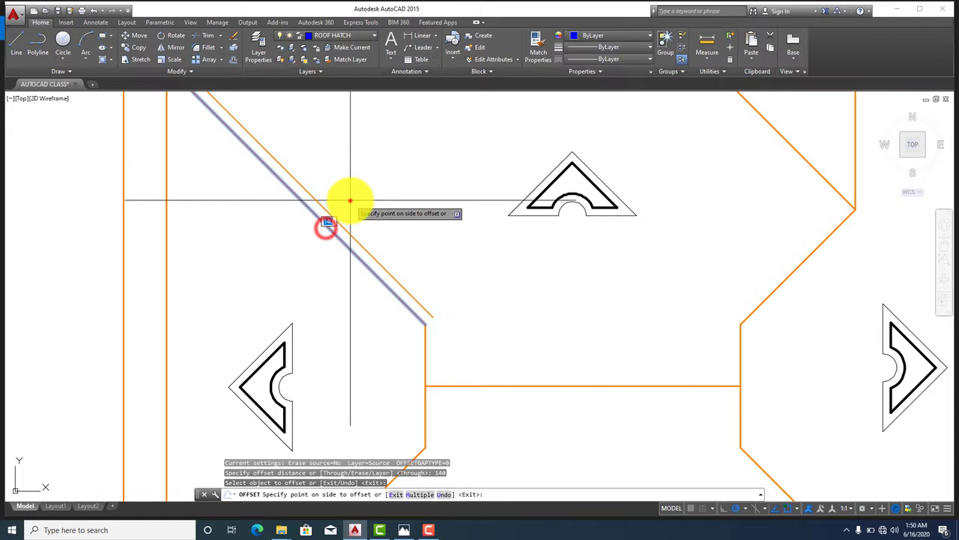
left_click(350, 200)
left_click(340, 255)
left_click(329, 274)
scroll(465, 320, "down", 3)
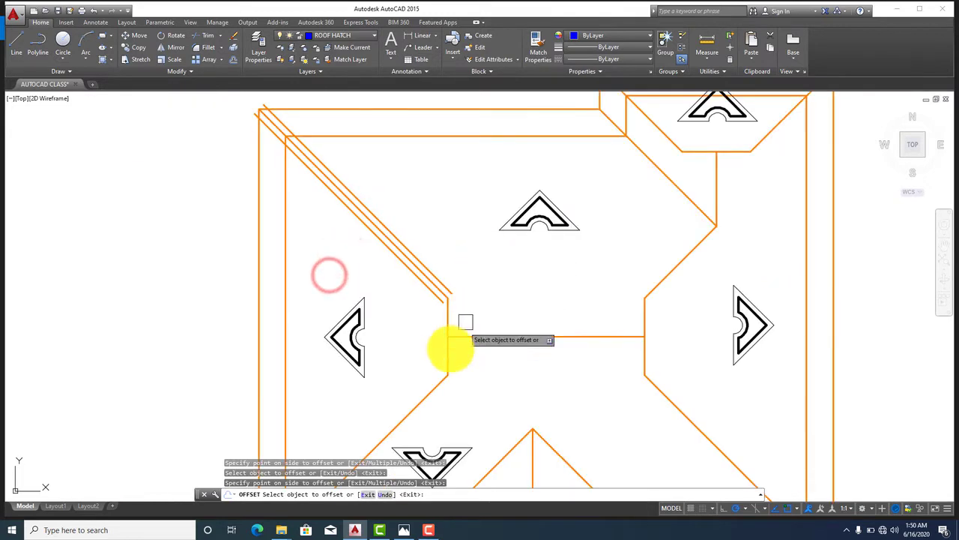
scroll(448, 330, "up", 5)
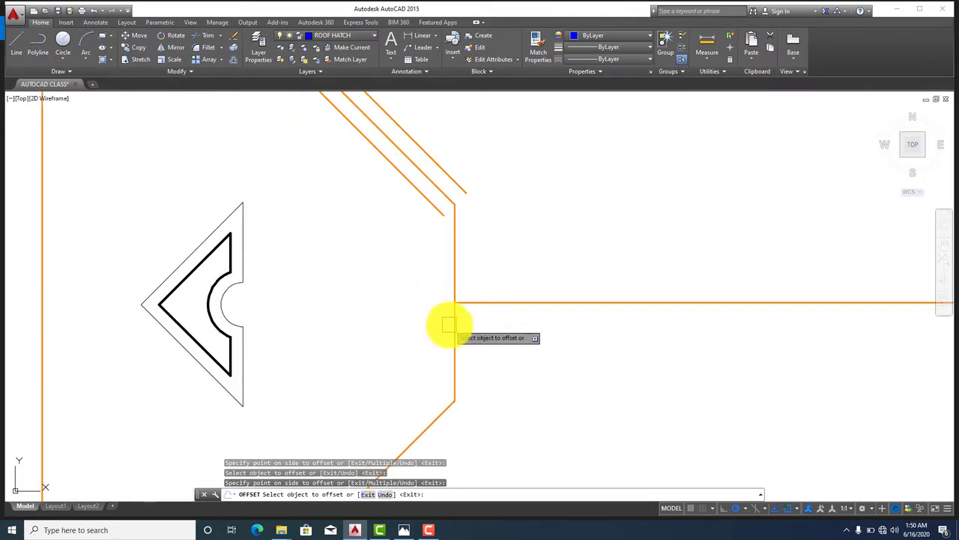
Offset the short vertical line right, the ridge upward, the right vertical left, and the right hip
left_click(450, 324)
left_click(515, 334)
scroll(499, 334, "down", 2)
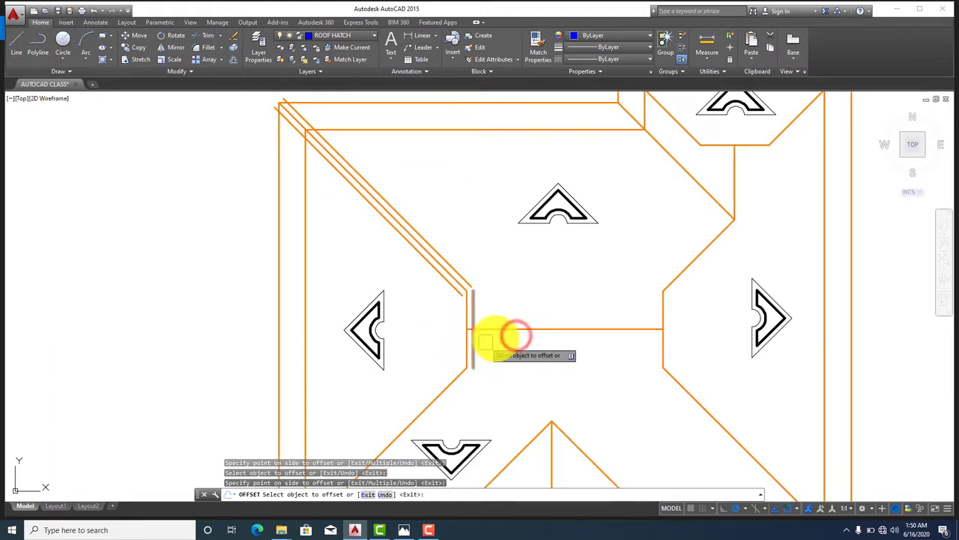
scroll(502, 328, "up", 1)
scroll(501, 328, "up", 2)
left_click(505, 320)
left_click(518, 281)
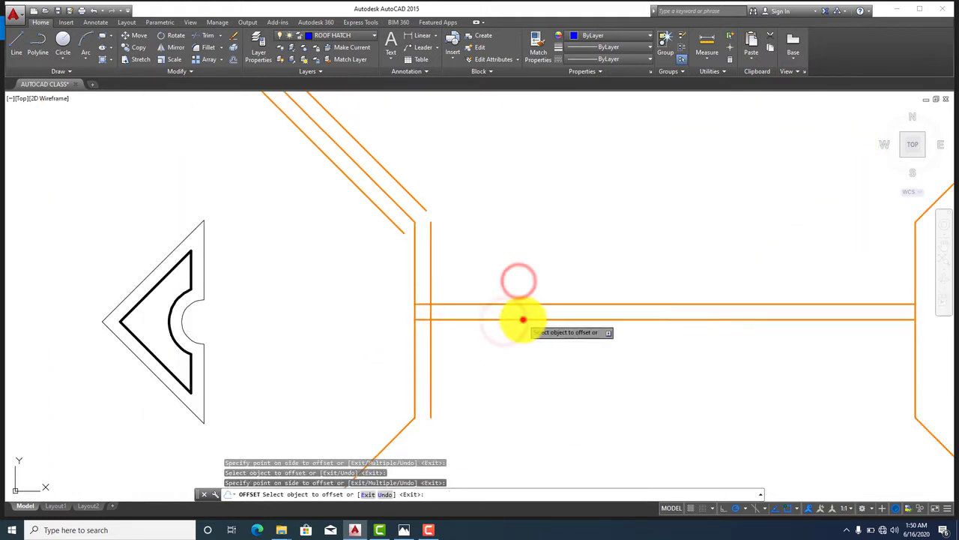
scroll(584, 353, "down", 2)
scroll(570, 255, "up", 4)
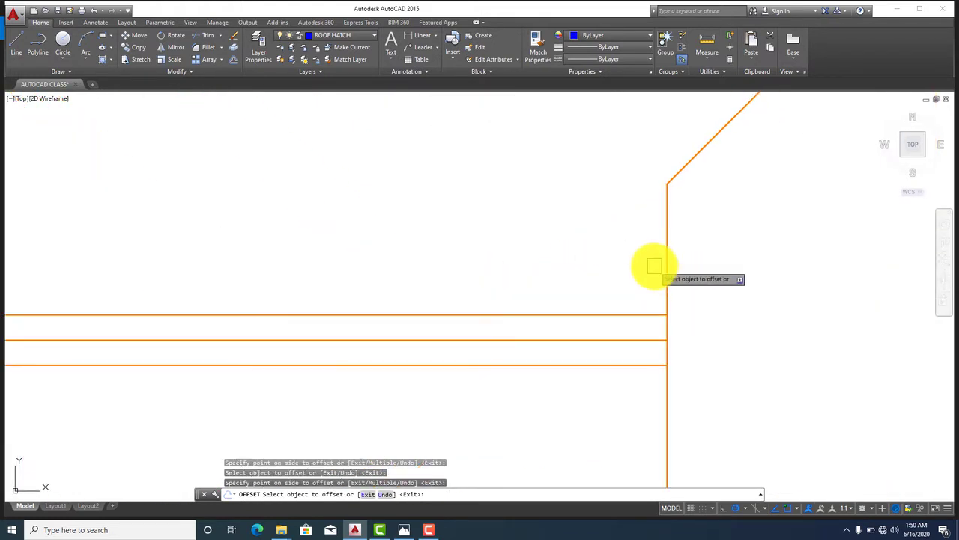
left_click(669, 260)
left_click(617, 269)
scroll(619, 270, "down", 3)
scroll(686, 282, "up", 1)
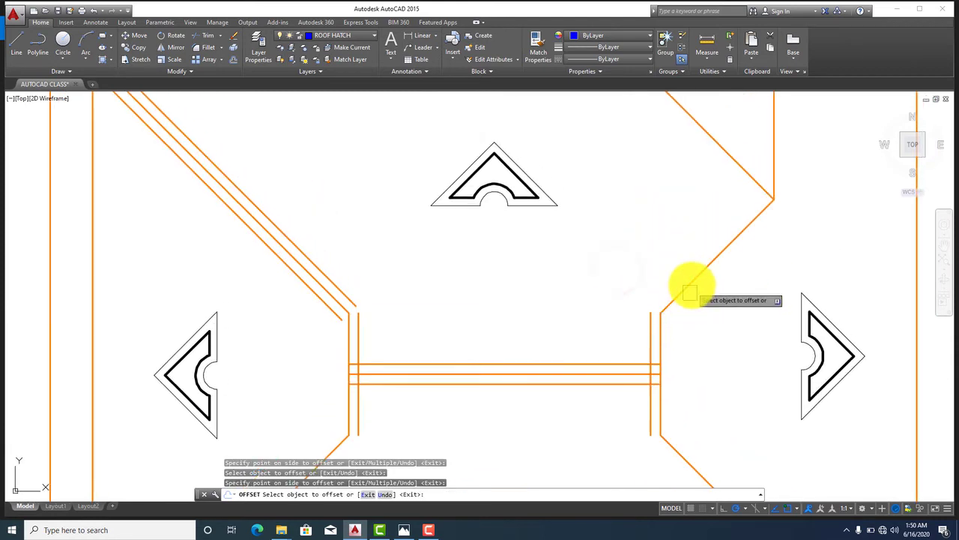
left_click(692, 283)
left_click(670, 251)
scroll(692, 278, "down", 2)
Add parallel copies of two more diagonal hip lines and a vertical line
middle_click_drag(728, 300, 556, 300)
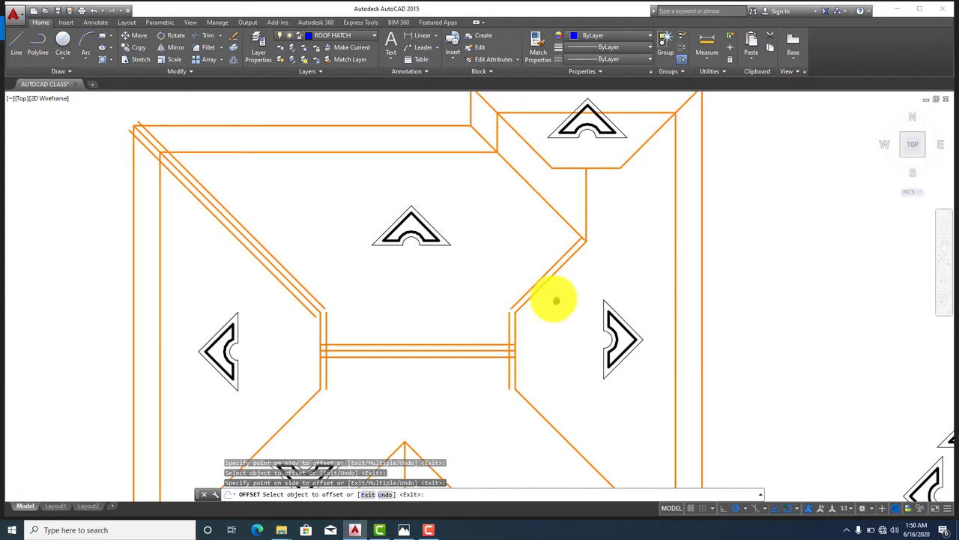
left_click(563, 276)
left_click(580, 296)
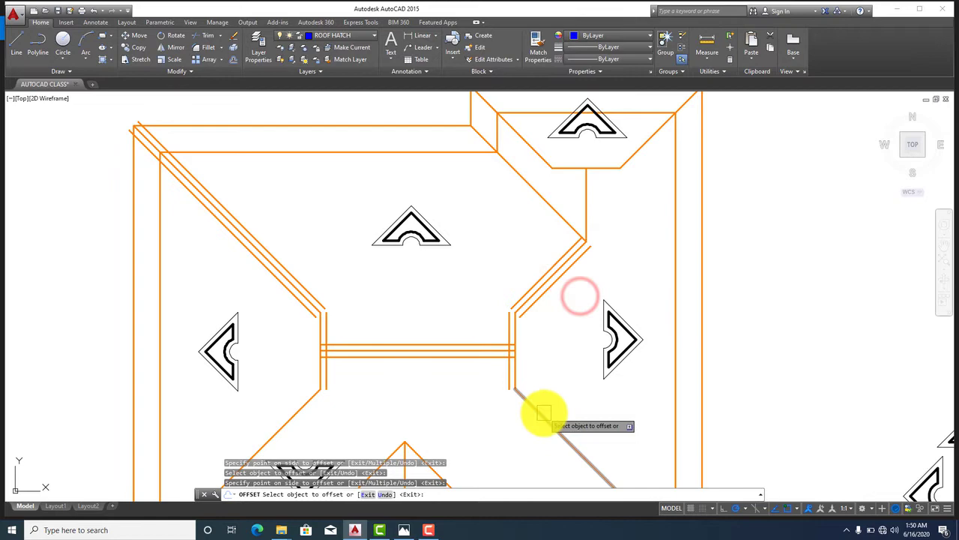
left_click(544, 411)
scroll(553, 343, "up", 1)
scroll(553, 322, "up", 3)
scroll(532, 361, "up", 2)
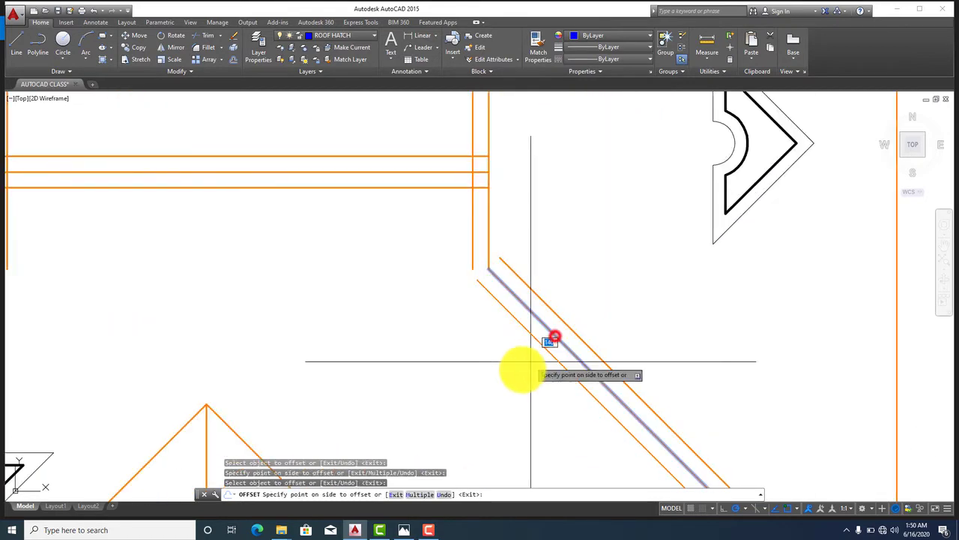
left_click(532, 362)
scroll(558, 303, "down", 8)
scroll(551, 300, "up", 5)
scroll(547, 319, "up", 2)
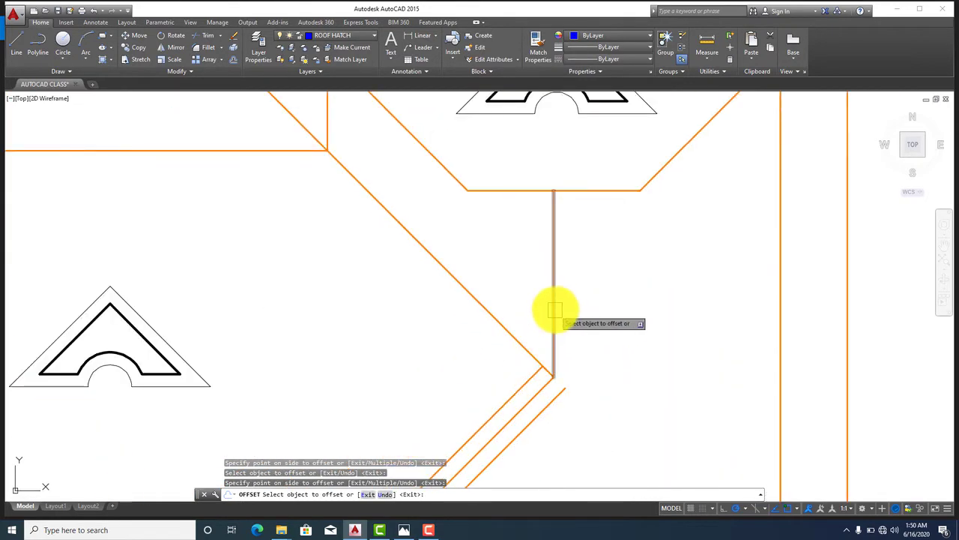
left_click(554, 310)
scroll(567, 323, "down", 5)
scroll(600, 293, "up", 5)
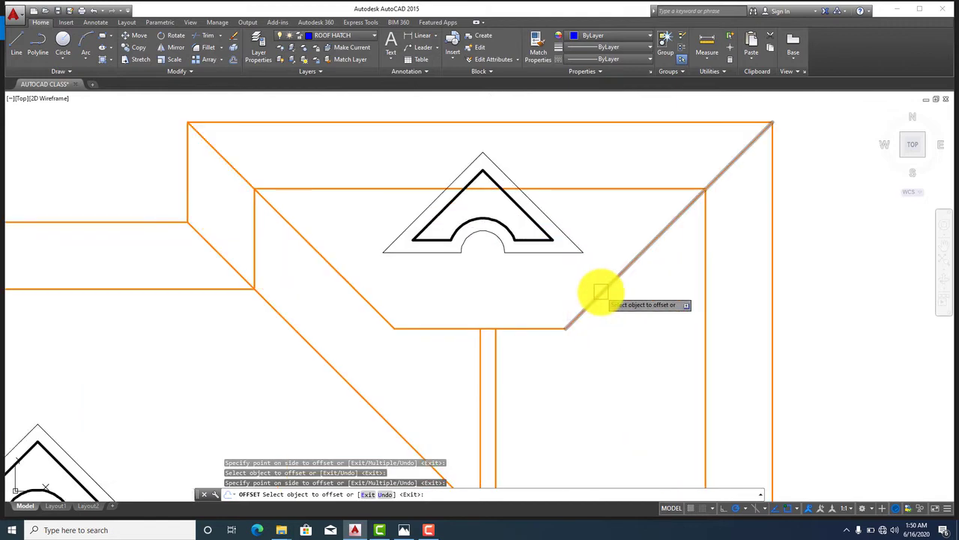
Offset a diagonal edge, the horizontal edge below itself, and the left diagonals
left_click(601, 291)
left_click(621, 310)
left_click(510, 328)
left_click(514, 387)
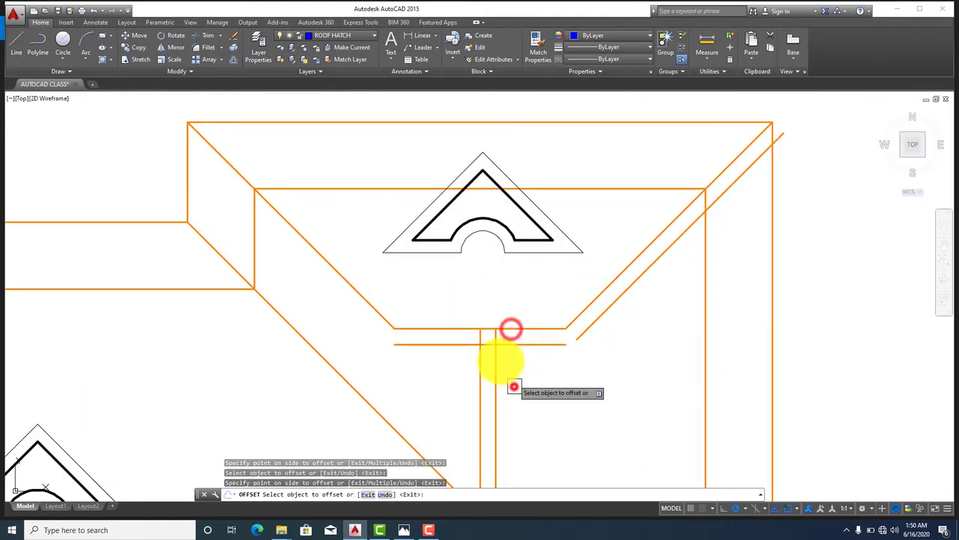
left_click(367, 304)
left_click(359, 338)
scroll(443, 225, "down", 4)
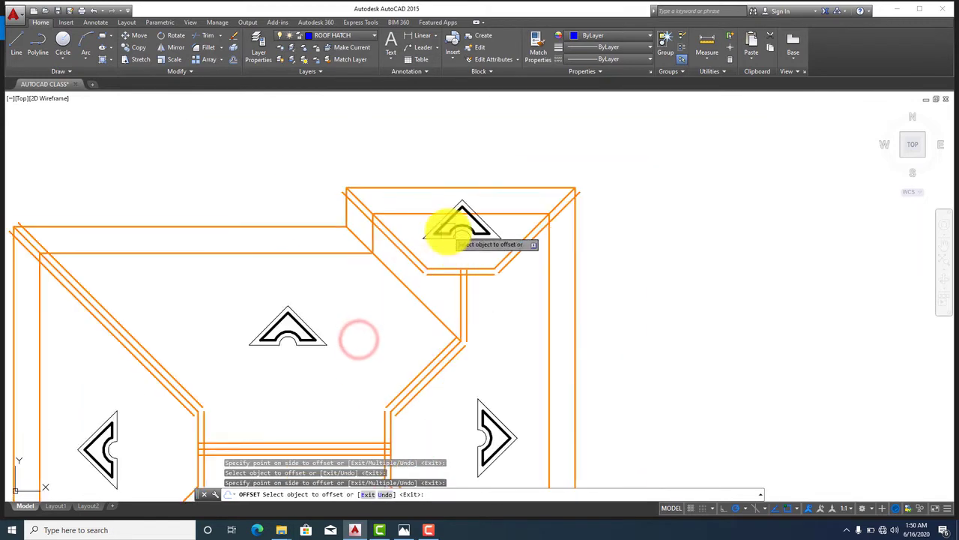
scroll(419, 238, "up", 4)
left_click(401, 282)
left_click(415, 240)
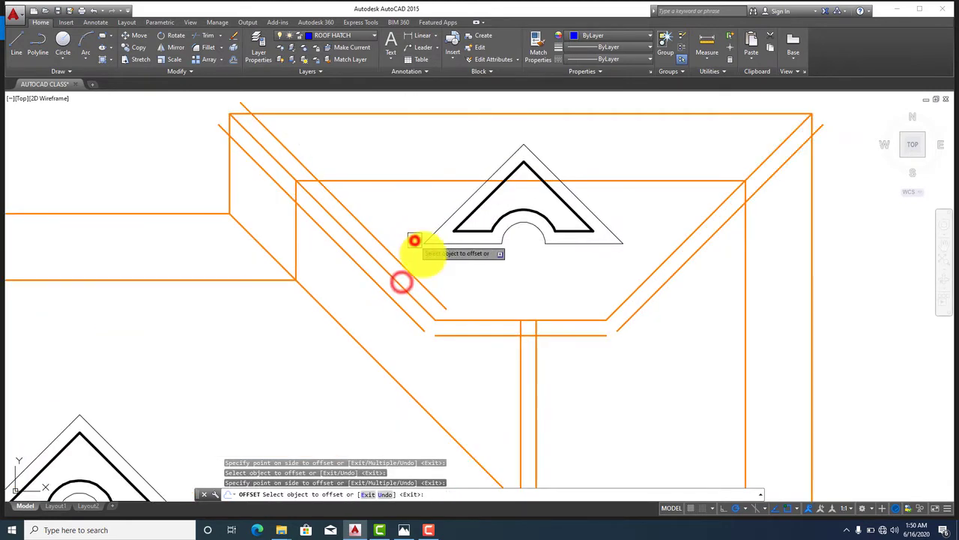
Finish a diagonal's offset and add a third parallel line on the lower roof
scroll(656, 268, "up", 2)
left_click(649, 267)
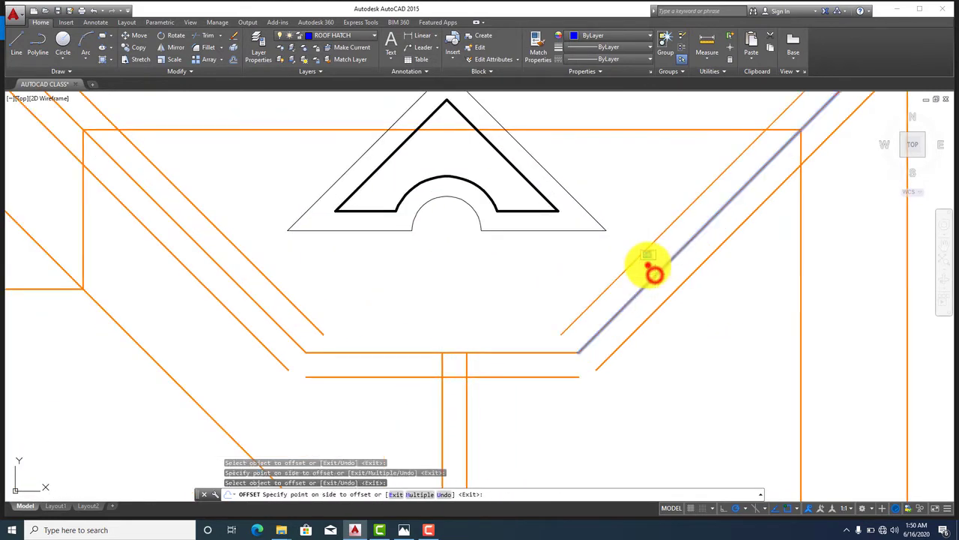
scroll(649, 270, "down", 5)
scroll(657, 277, "down", 1)
mouse_move(399, 410)
middle_mouse_down()
mouse_move(396, 385)
mouse_move(423, 296)
middle_mouse_up()
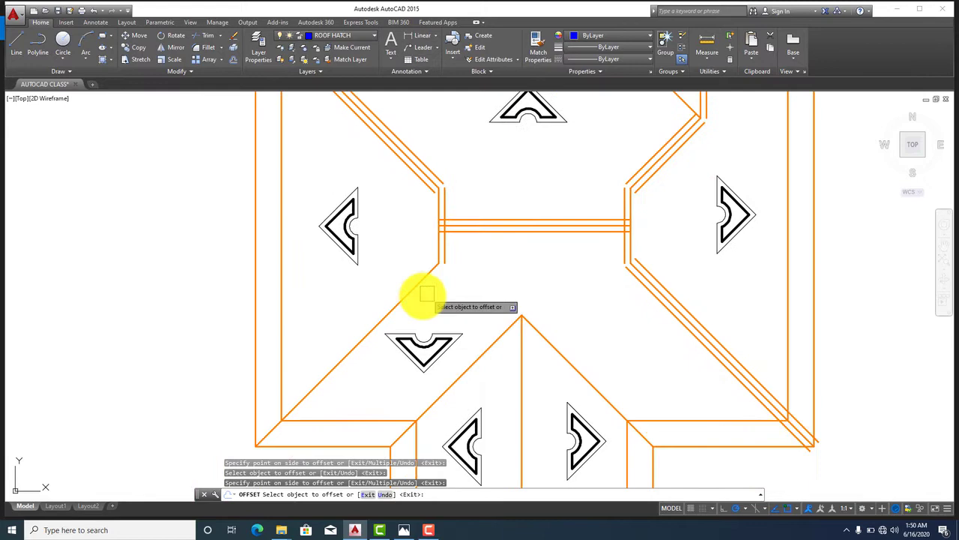
scroll(396, 293, "up", 4)
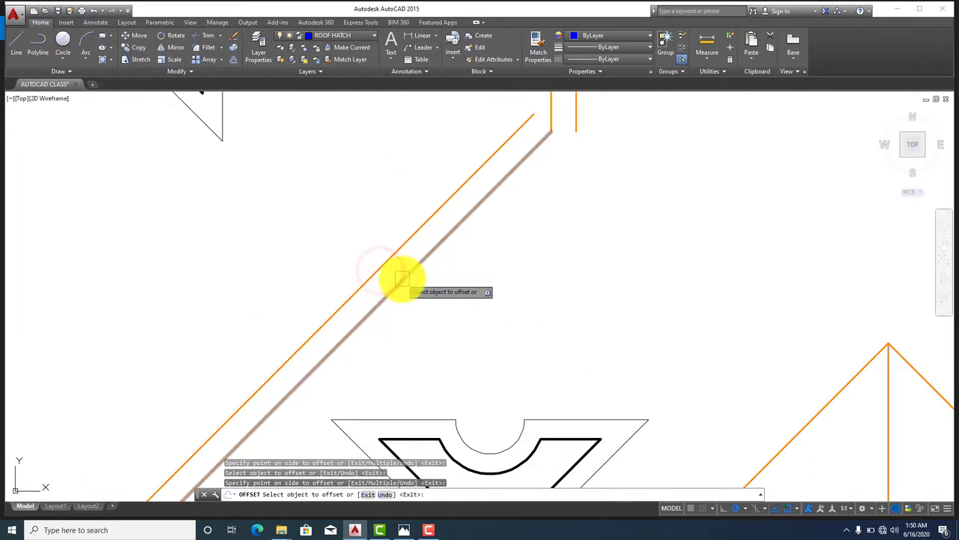
left_click(402, 279)
left_click(498, 317)
scroll(470, 222, "down", 2)
scroll(494, 319, "down", 3)
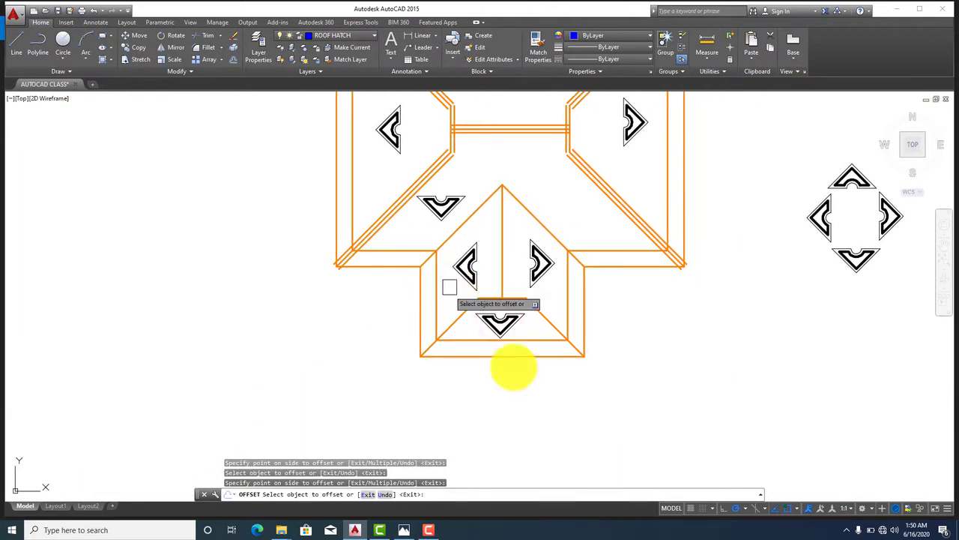
Pan across the lower wing and top of the roof to check the offsets, then cancel OFFSET
left_click(433, 531)
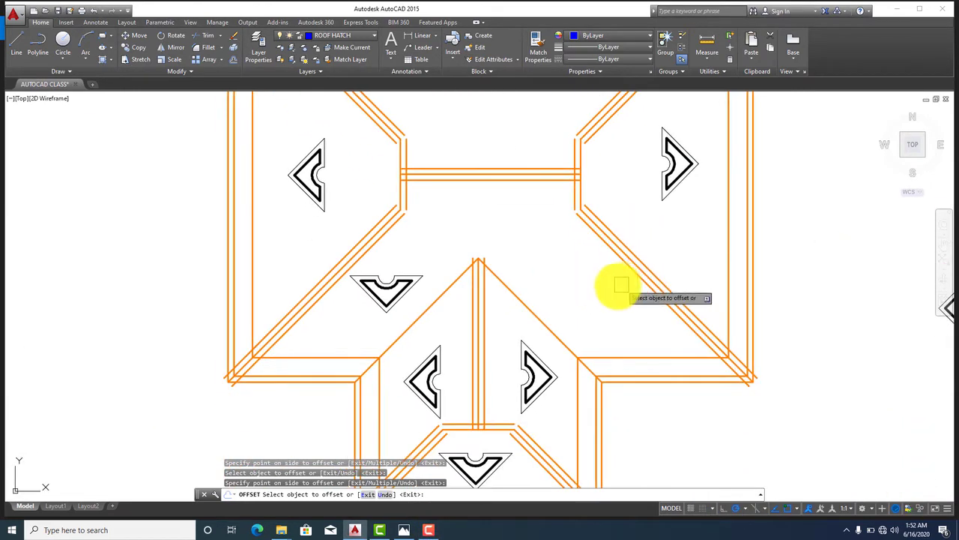
middle_click_drag(621, 285, 621, 232)
middle_click_drag(604, 411, 568, 332)
scroll(569, 333, "up", 2)
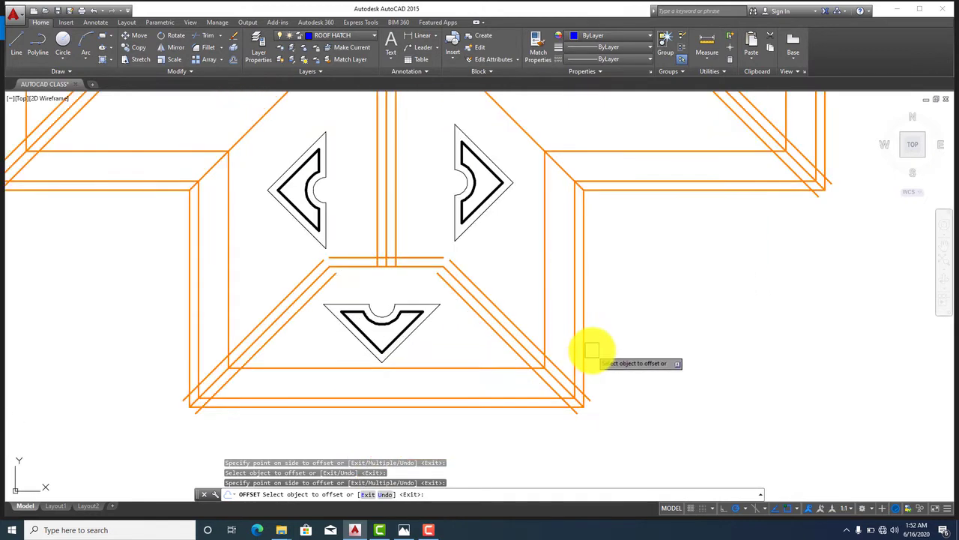
scroll(591, 349, "up", 2)
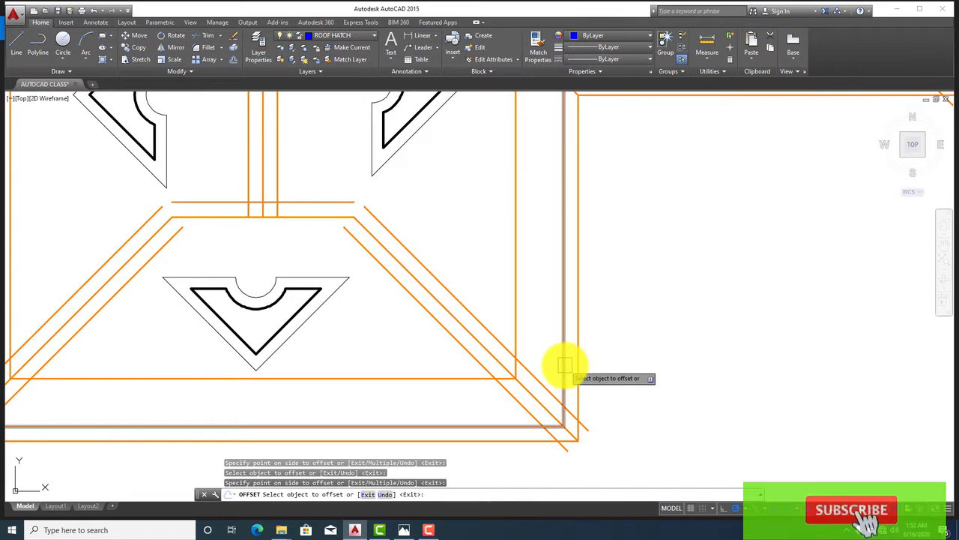
scroll(600, 382, "down", 2)
scroll(629, 364, "down", 2)
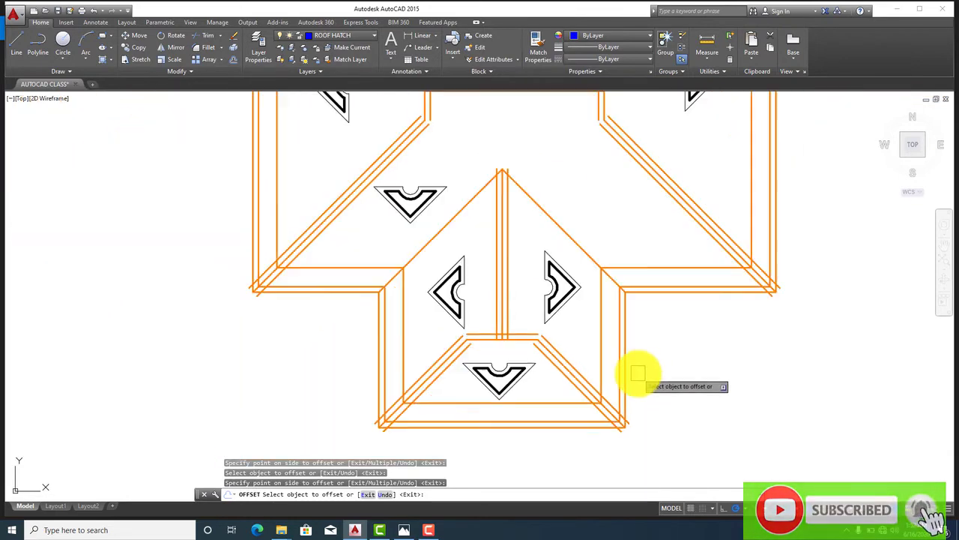
scroll(637, 375, "down", 1)
middle_click_drag(593, 259, 577, 331)
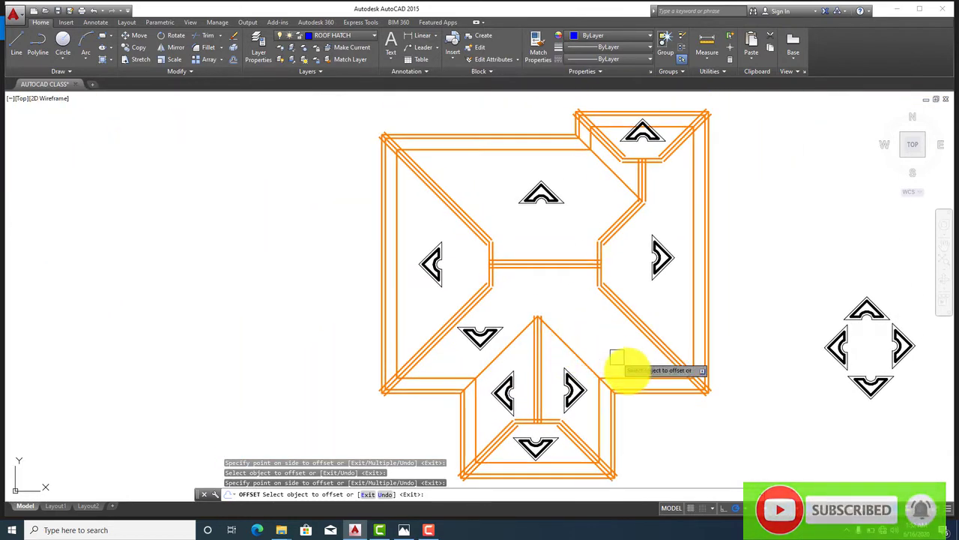
scroll(563, 296, "up", 3)
key("Escape")
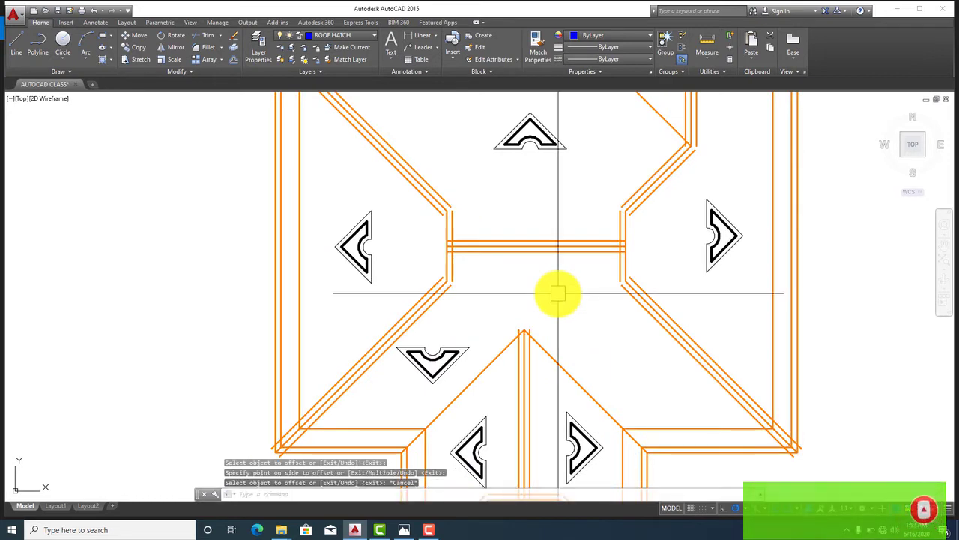
scroll(512, 286, "up", 2)
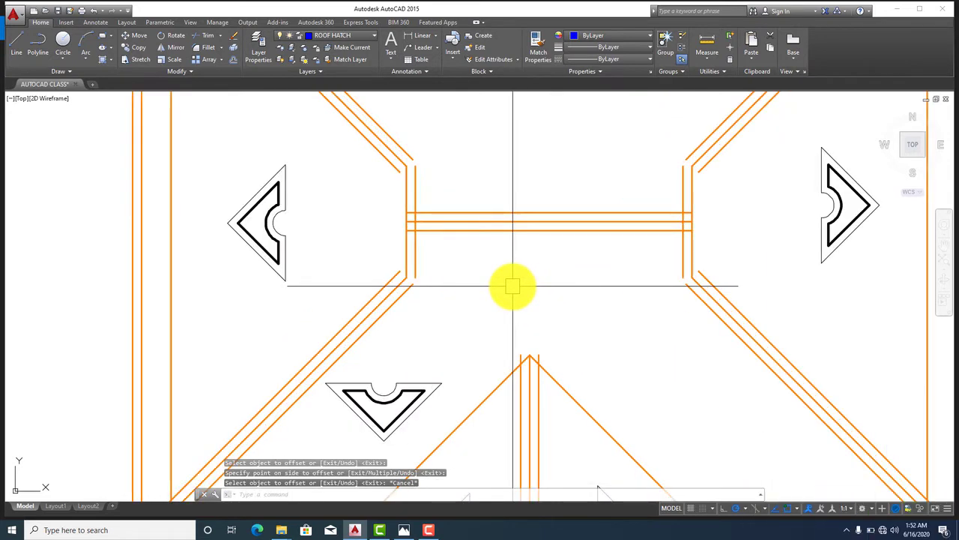
Extend the diagonals and vertical line at the central hip junction to their boundaries
key("Return")
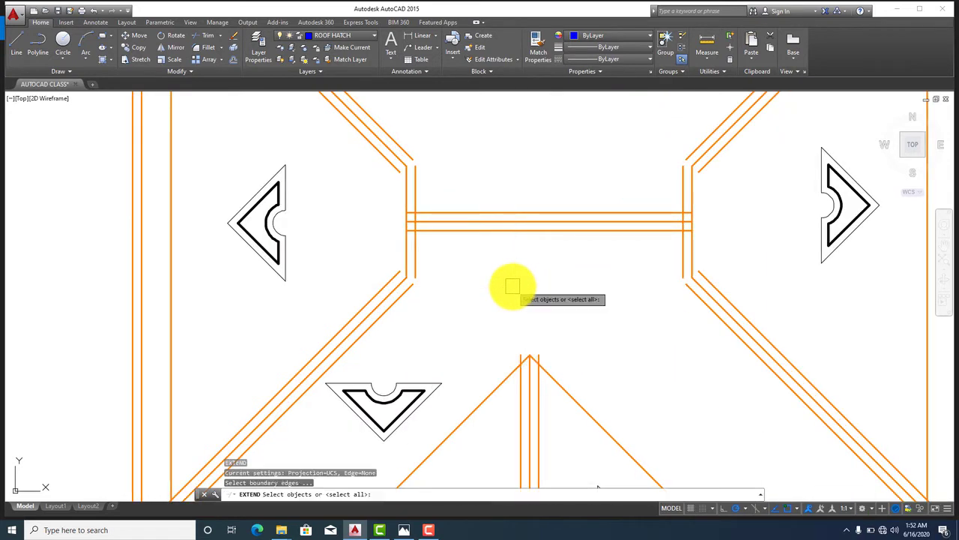
middle_click_drag(385, 155, 450, 242)
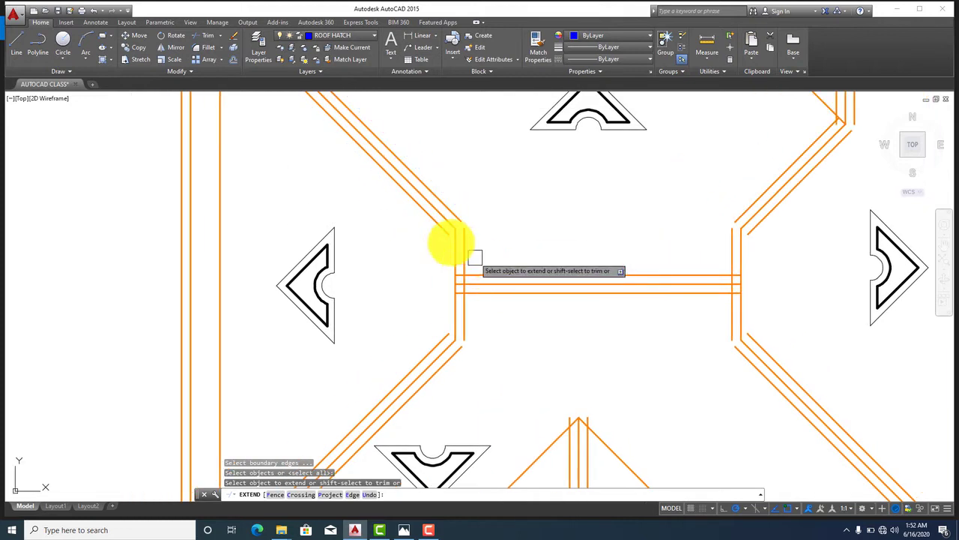
scroll(443, 225, "up", 3)
left_click(450, 228)
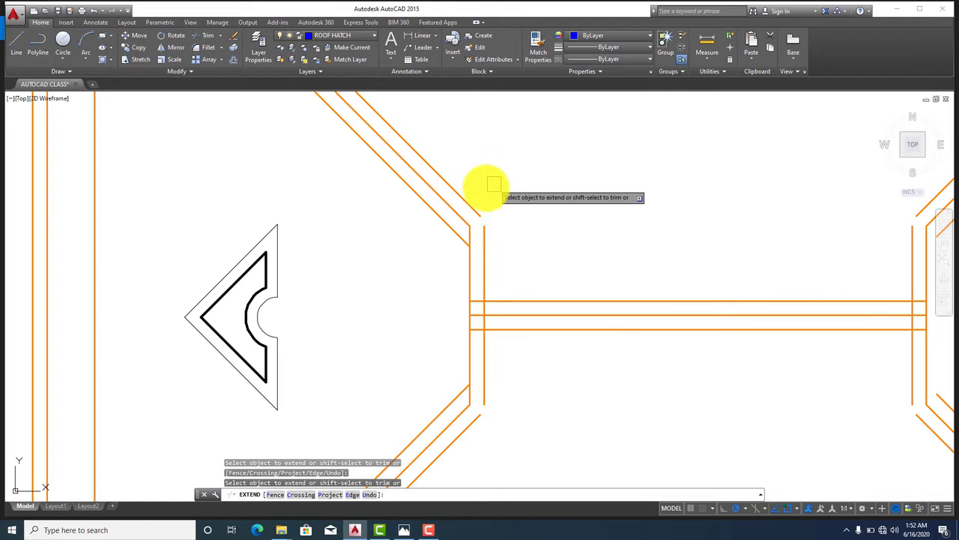
scroll(472, 197, "up", 2)
left_click(474, 213)
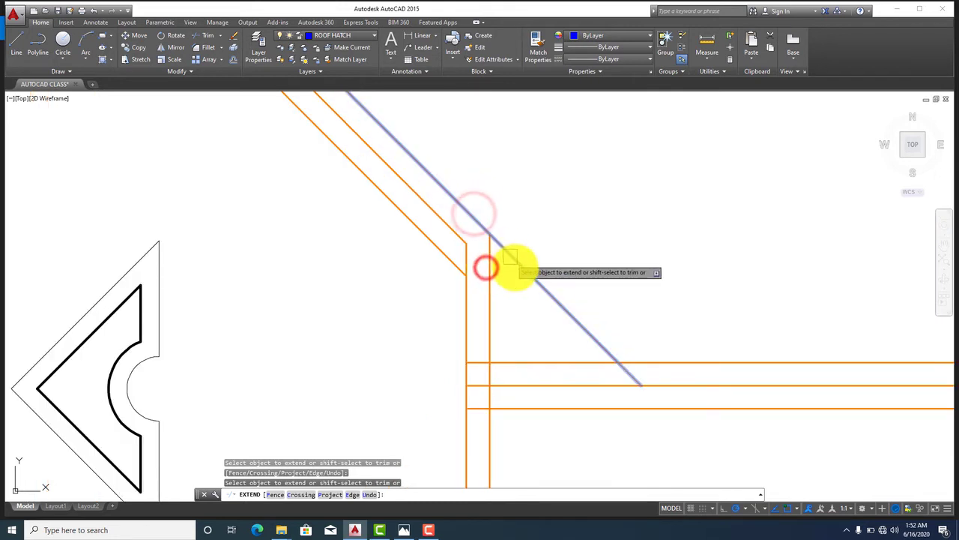
scroll(525, 283, "down", 5)
scroll(570, 323, "up", 5)
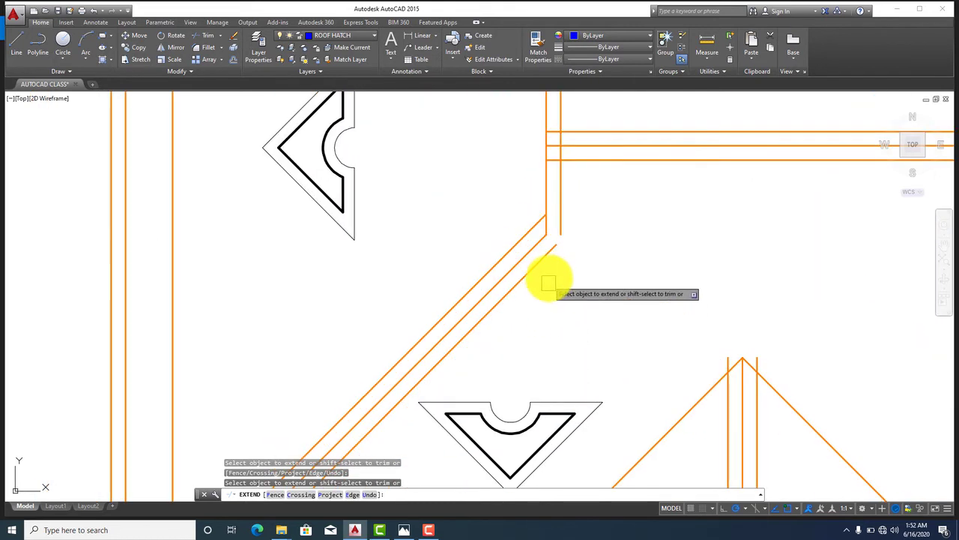
left_click(551, 254)
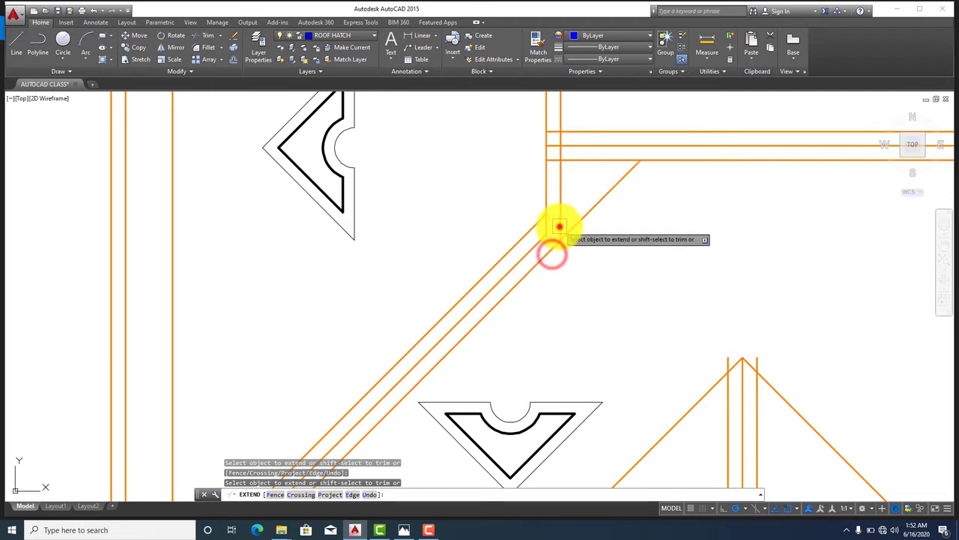
left_click(559, 226)
Extend the middle horizontal line, the right-corner diagonals and the vertical wall line
scroll(555, 217, "up", 3)
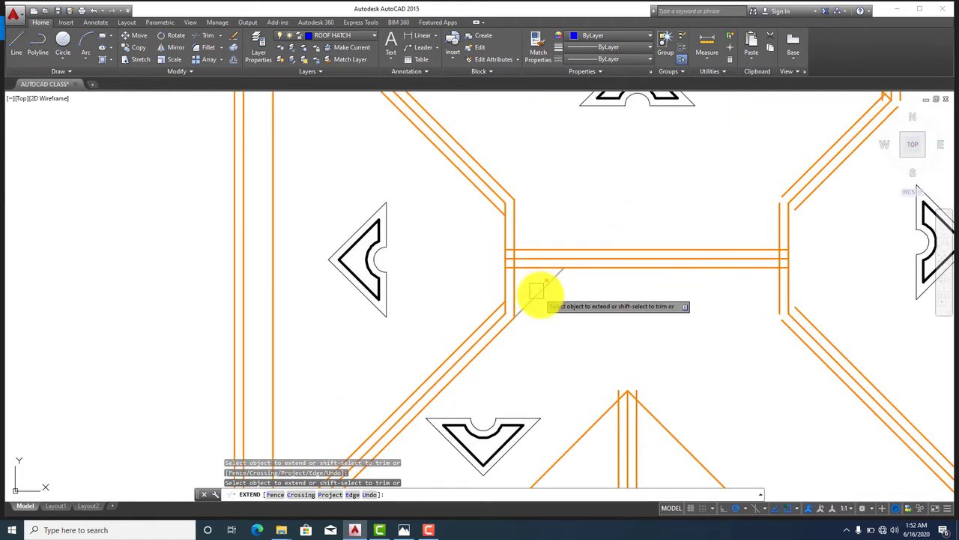
scroll(540, 294, "up", 5)
scroll(514, 257, "up", 4)
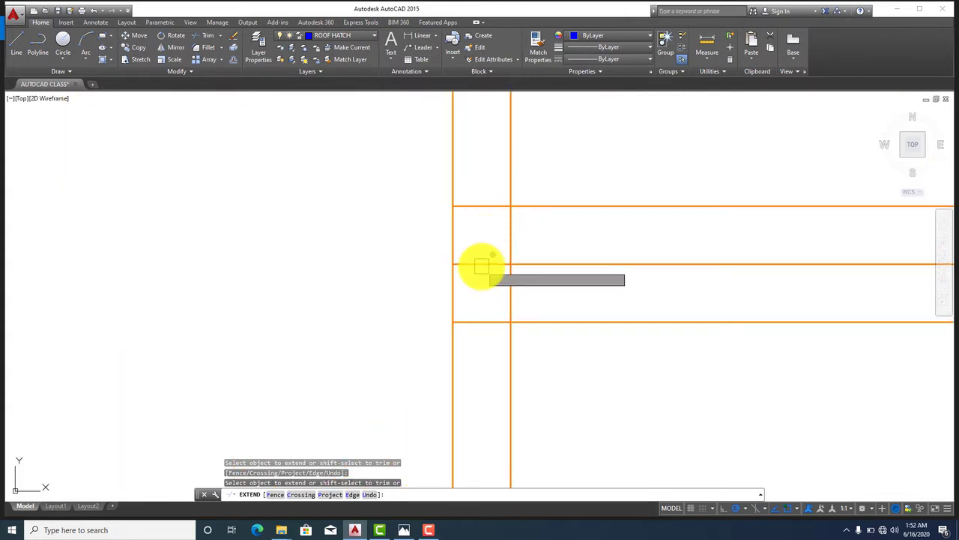
scroll(517, 300, "down", 4)
scroll(525, 310, "up", 1)
scroll(517, 317, "up", 1)
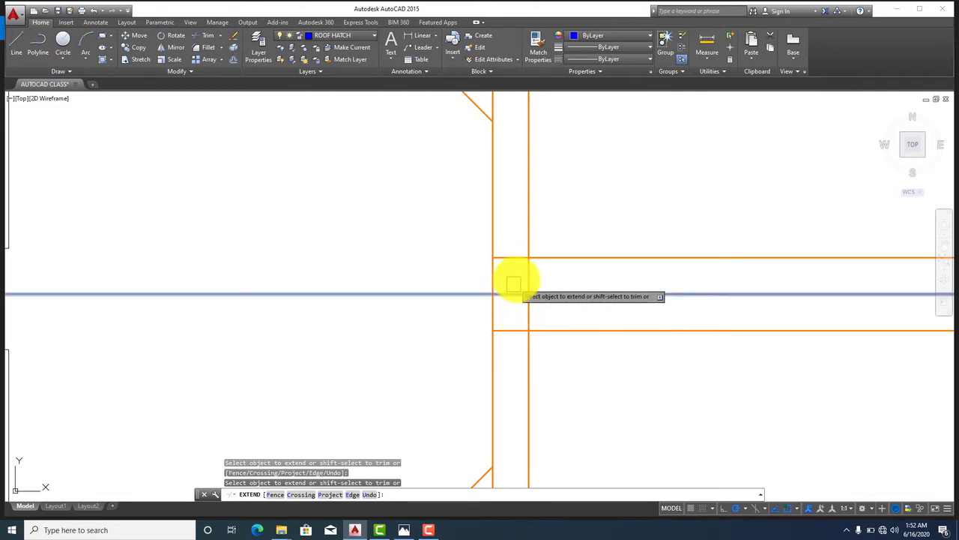
left_click(518, 279)
scroll(531, 309, "down", 3)
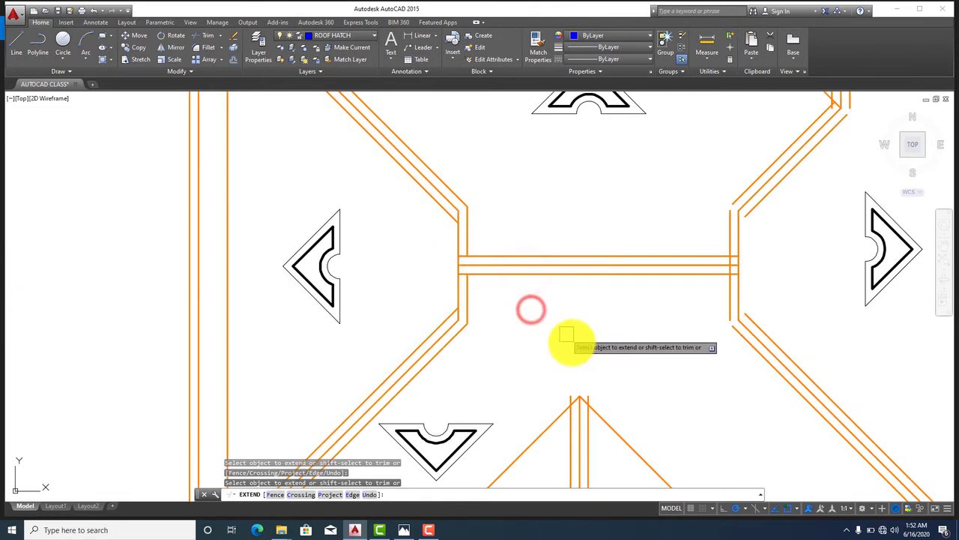
scroll(597, 311, "up", 1)
scroll(644, 288, "up", 2)
scroll(615, 301, "up", 2)
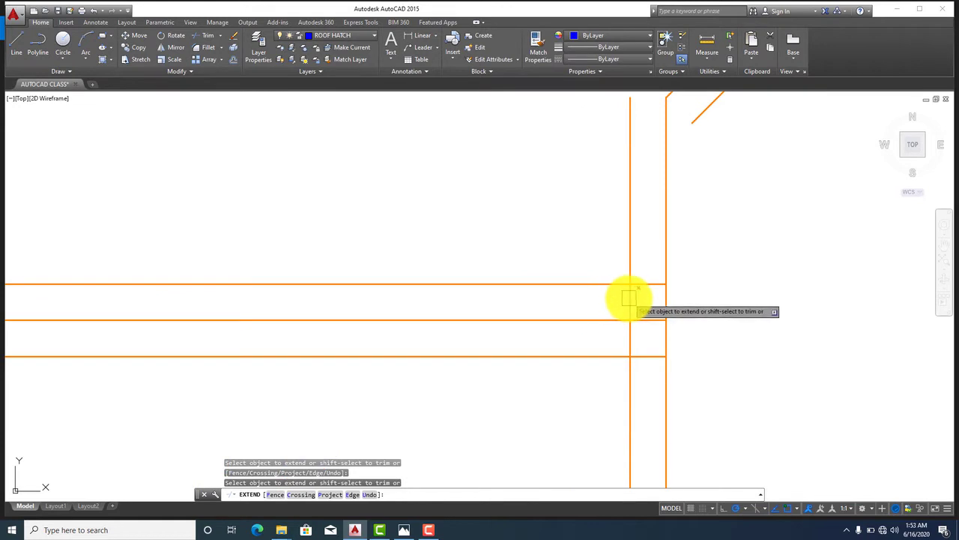
scroll(629, 337, "down", 2)
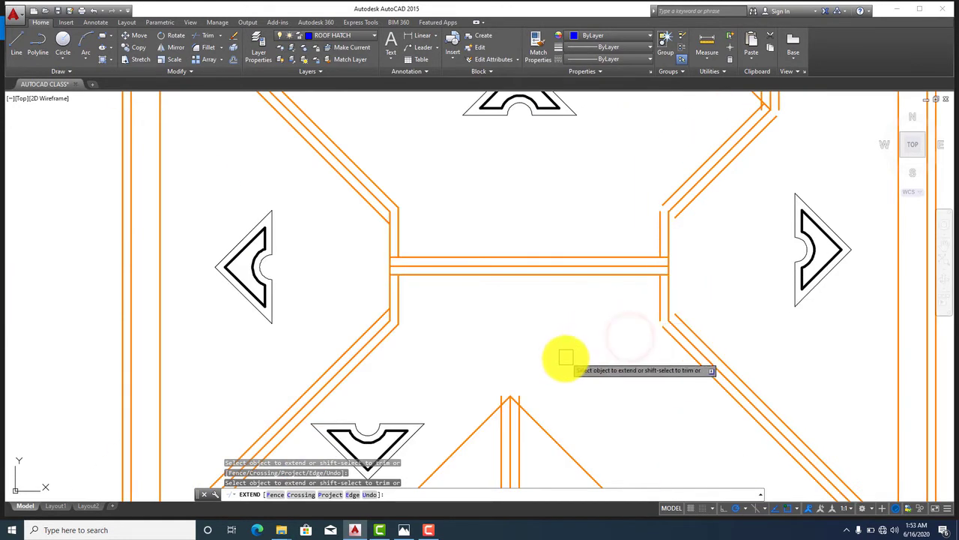
scroll(599, 382, "down", 1)
scroll(680, 330, "up", 3)
left_click(680, 330)
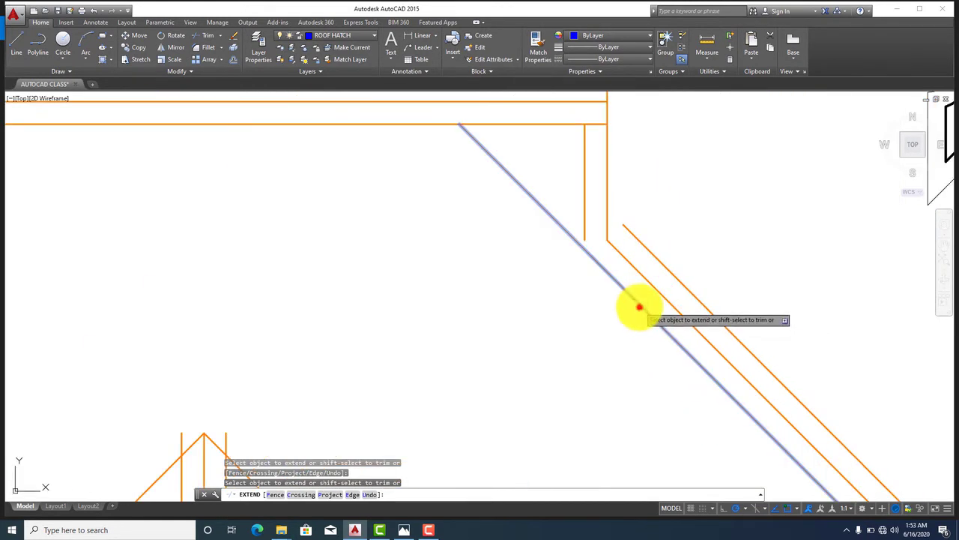
left_click(640, 306)
left_click(582, 227)
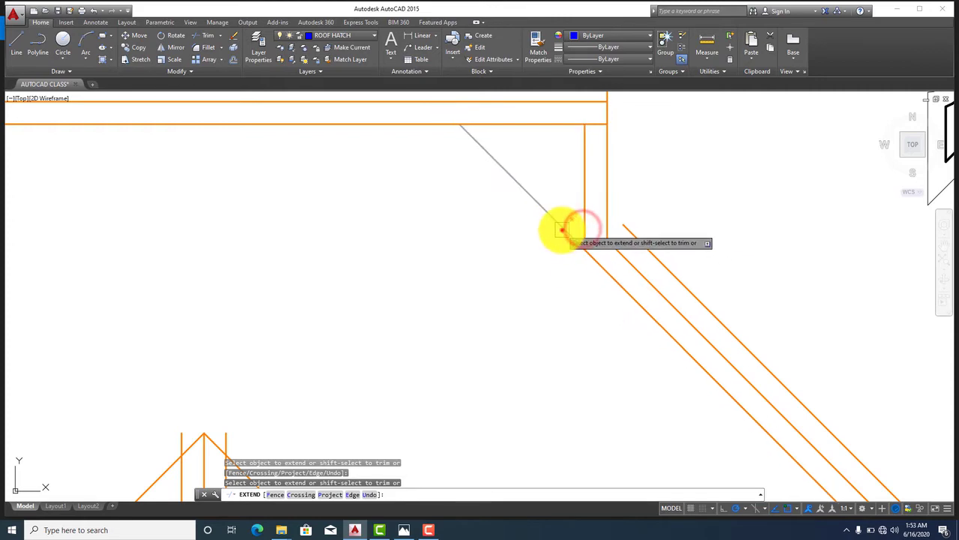
left_click(562, 228)
At another roof corner, extend the lower and outer diagonals and the vertical wall line
scroll(646, 242, "down", 3)
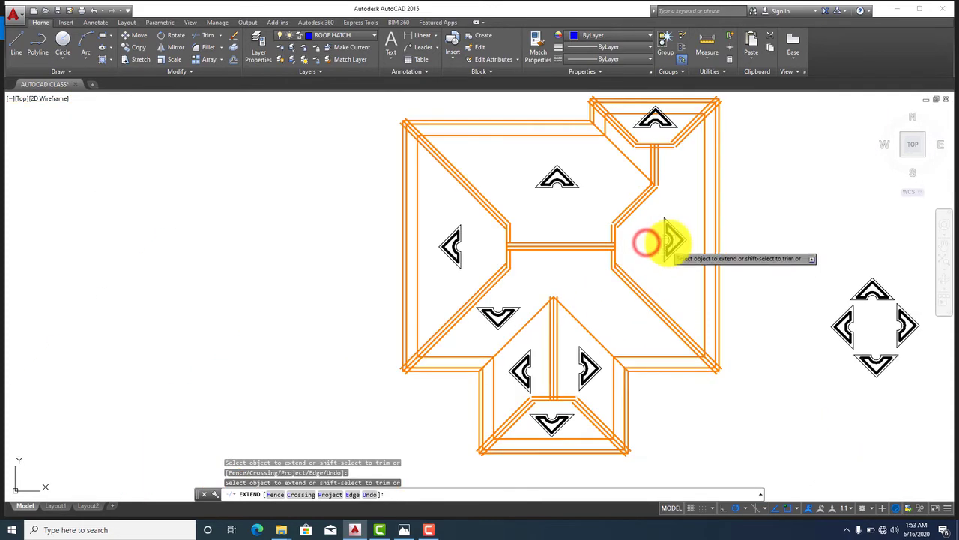
middle_click_drag(642, 243, 560, 317)
scroll(504, 285, "up", 5)
left_click(454, 283)
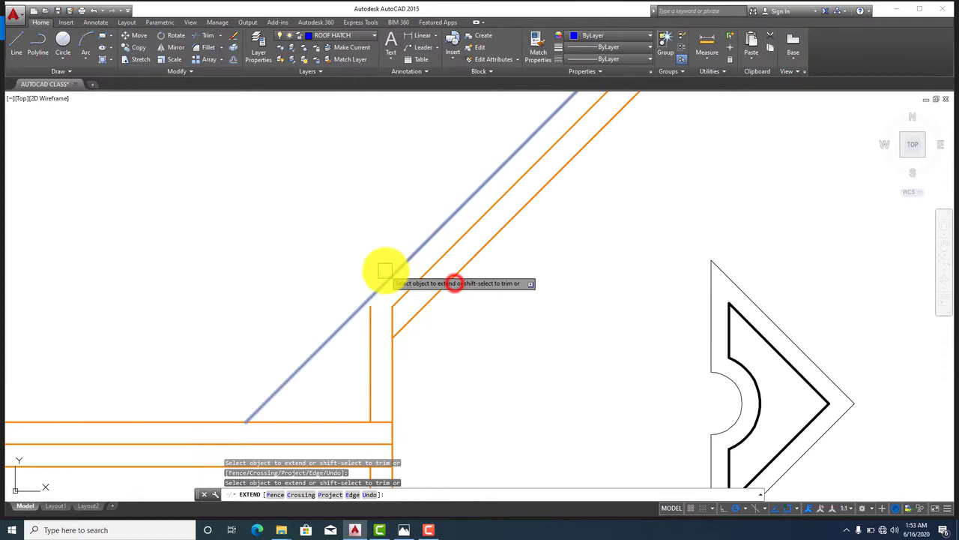
left_click(387, 271)
left_click(365, 319)
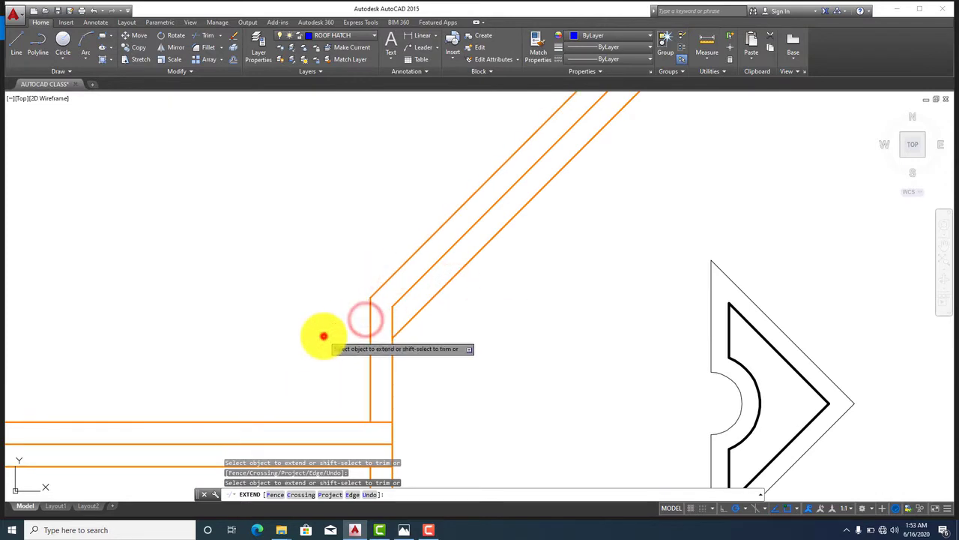
scroll(324, 336, "down", 2)
scroll(456, 167, "down", 2)
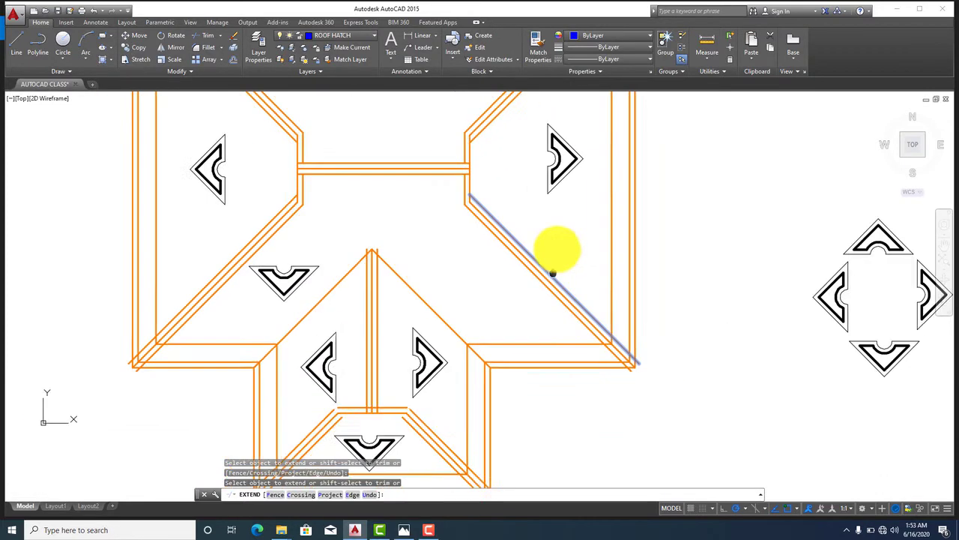
scroll(668, 342, "up", 1)
scroll(630, 205, "up", 3)
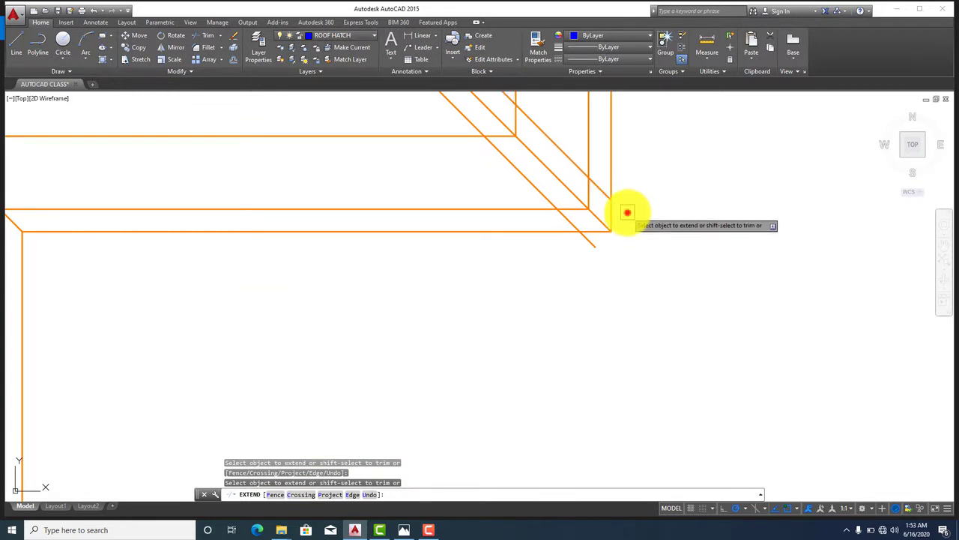
Extend the remaining lines at the lower-right roof corners
left_click(587, 248)
scroll(577, 209, "up", 4)
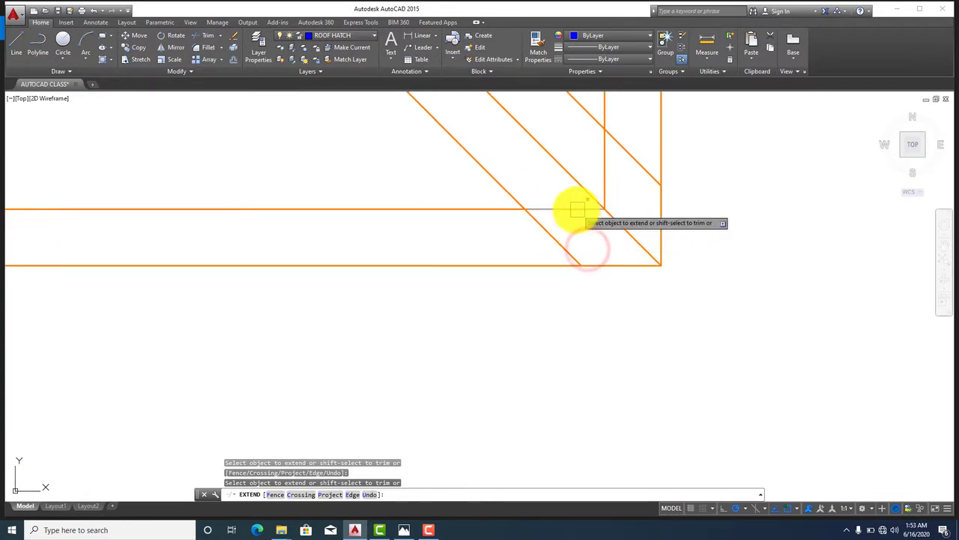
left_click(606, 188)
scroll(652, 269, "down", 2)
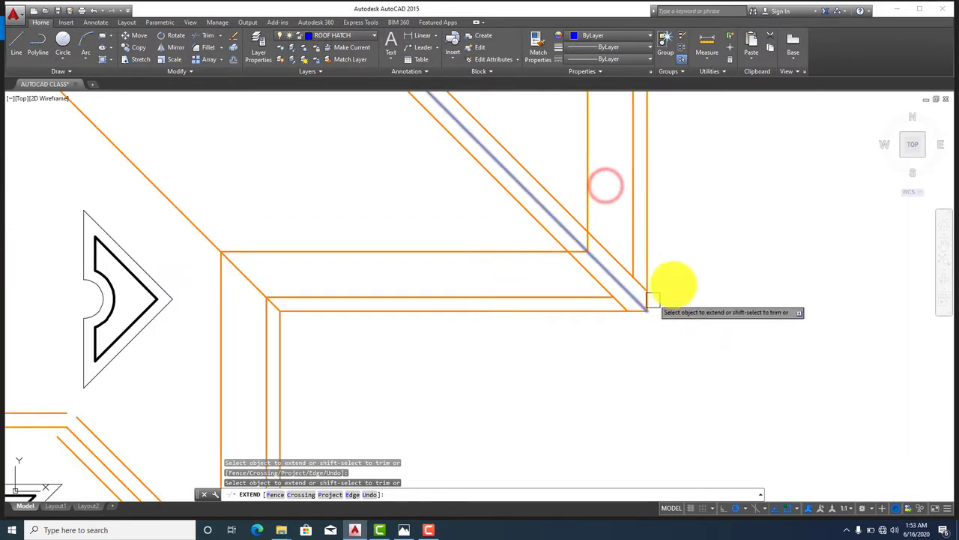
scroll(689, 352, "down", 2)
scroll(707, 416, "down", 3)
scroll(696, 375, "down", 2)
scroll(682, 374, "up", 5)
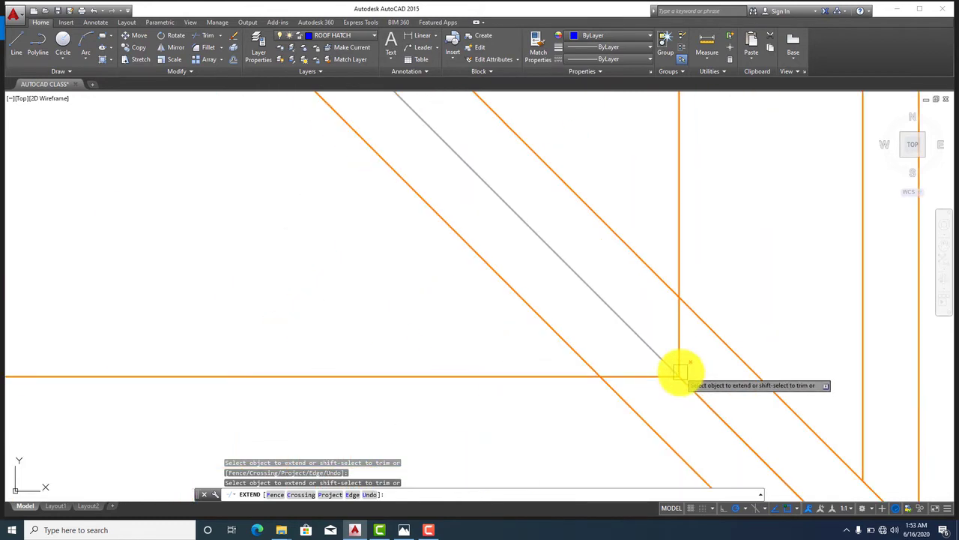
left_click(679, 343)
left_click(653, 379)
scroll(637, 345, "down", 3)
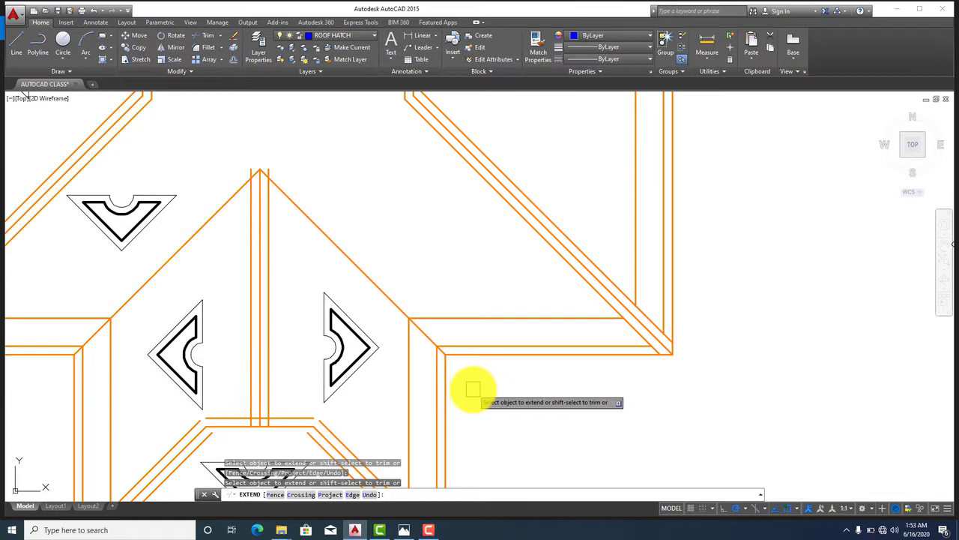
scroll(498, 388, "down", 3)
scroll(504, 364, "down", 1)
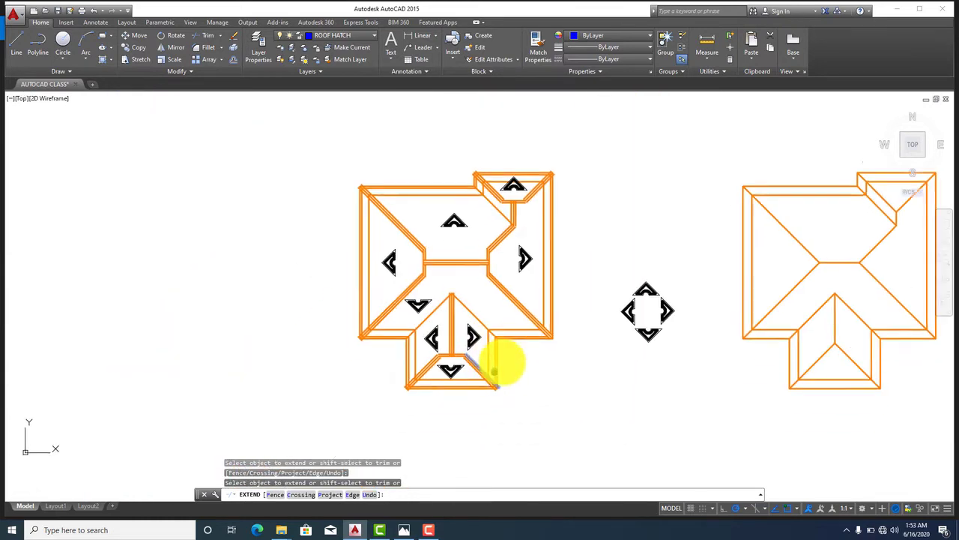
left_click(429, 530)
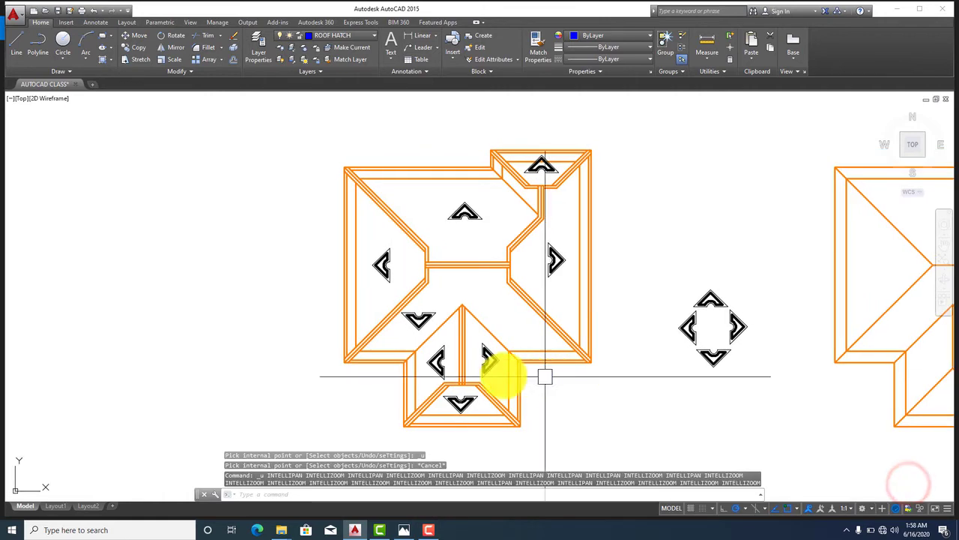
scroll(445, 365, "up", 3)
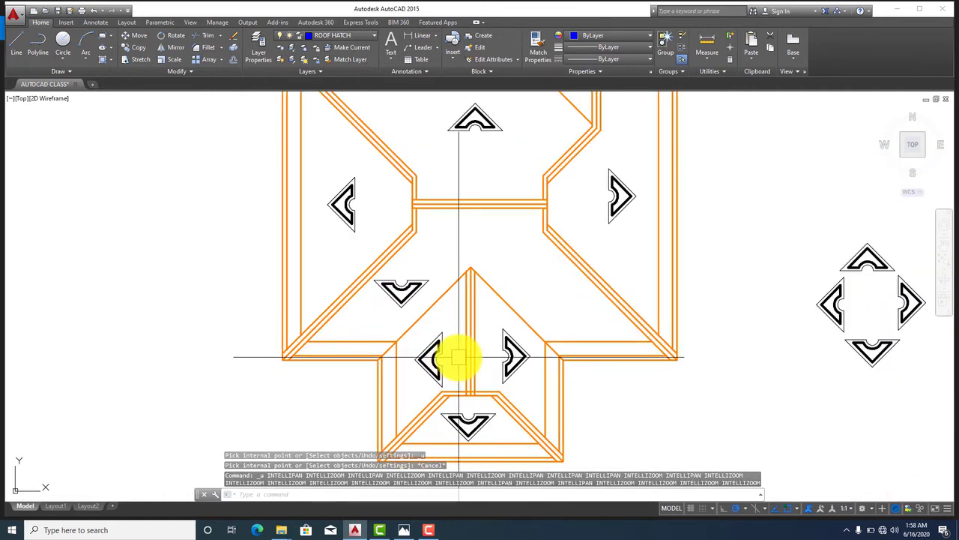
scroll(487, 307, "down", 1)
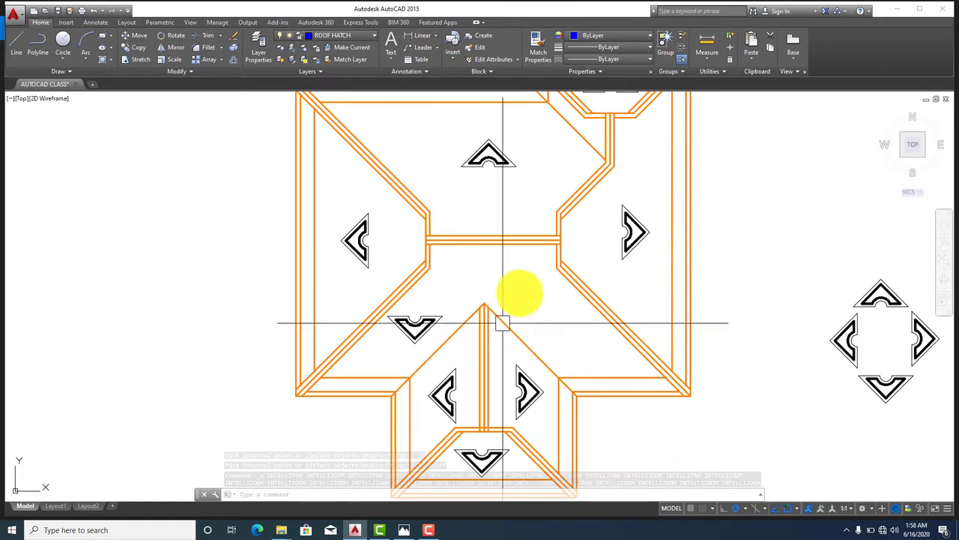
scroll(517, 296, "down", 2)
mouse_move(430, 321)
middle_mouse_down()
mouse_move(450, 293)
mouse_move(460, 294)
middle_mouse_up()
scroll(456, 323, "up", 2)
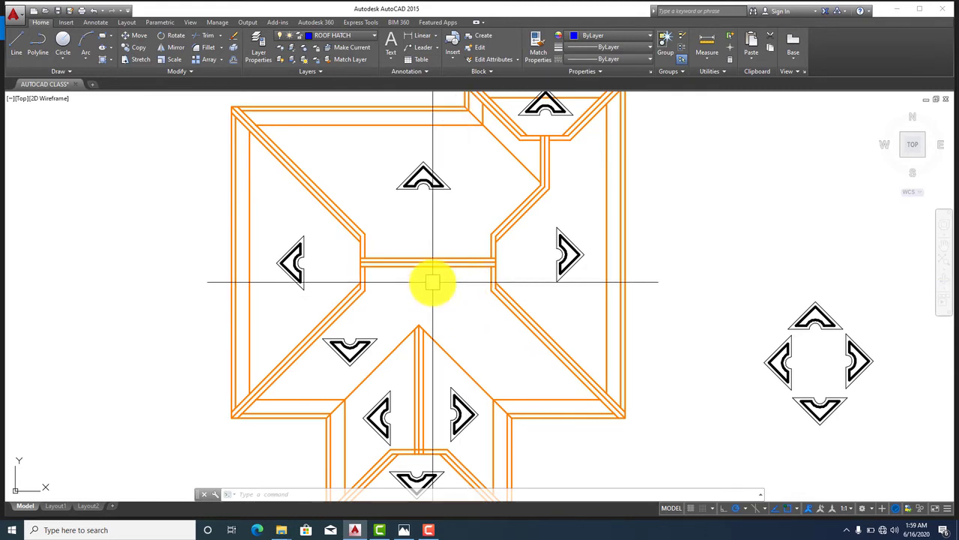
mouse_move(437, 296)
middle_mouse_down()
mouse_move(442, 315)
mouse_move(447, 262)
middle_mouse_up()
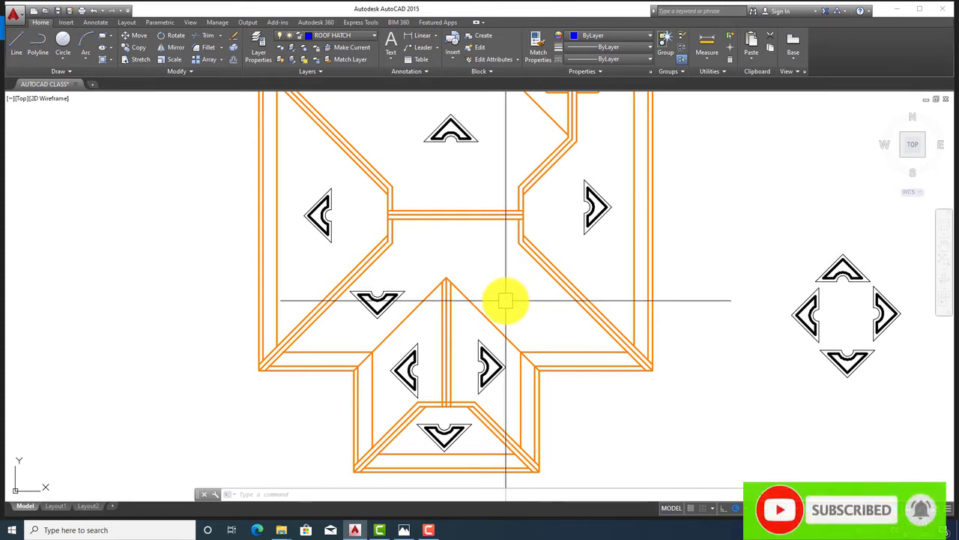
scroll(493, 313, "up", 2)
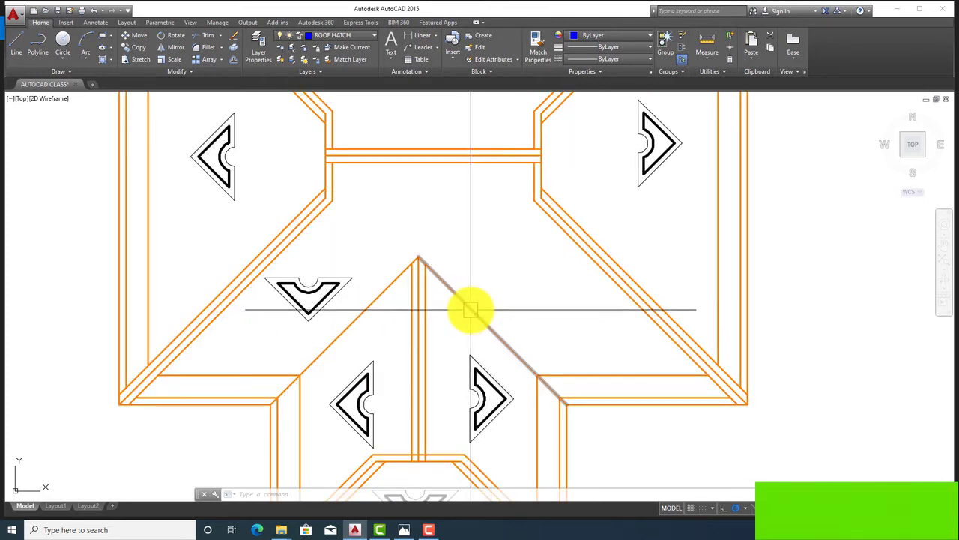
Select the diagonal roof line beside the ridge, then clear the selection
left_click(375, 299)
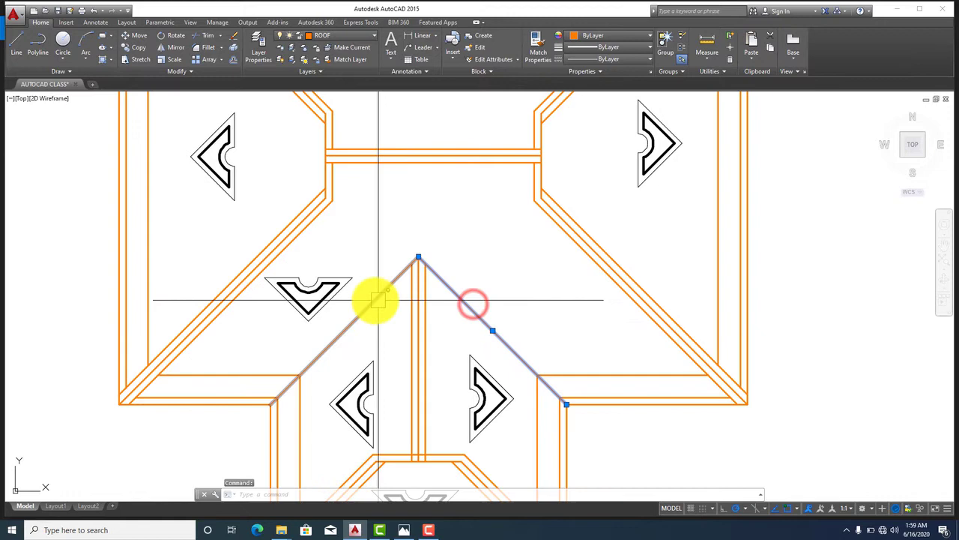
scroll(450, 262, "down", 4)
scroll(477, 315, "up", 8)
key("Escape")
key("Escape")
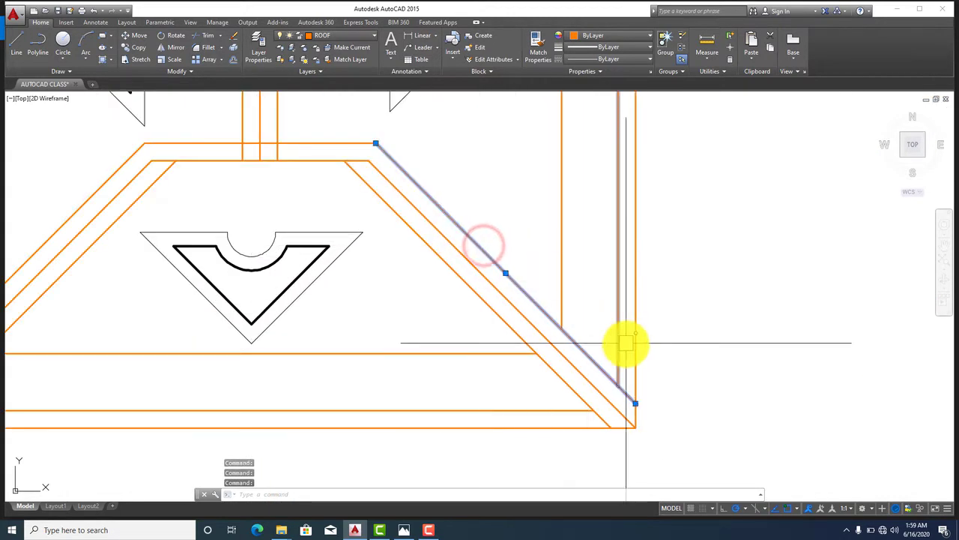
scroll(510, 364, "down", 3)
key("Escape")
scroll(444, 255, "up", 2)
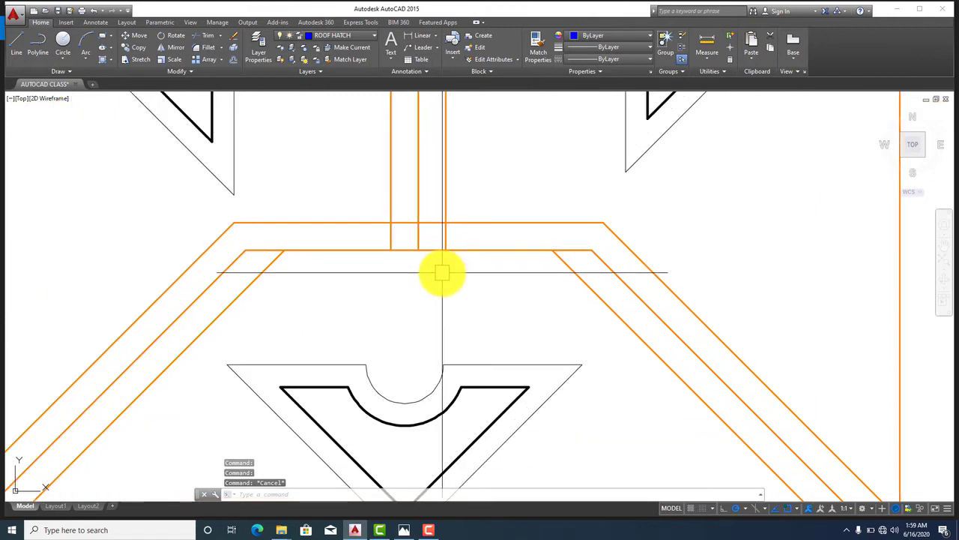
type("TR")
Trim the two short horizontal pieces out of the ridge strip
key("Return")
key("Return")
scroll(439, 231, "up", 2)
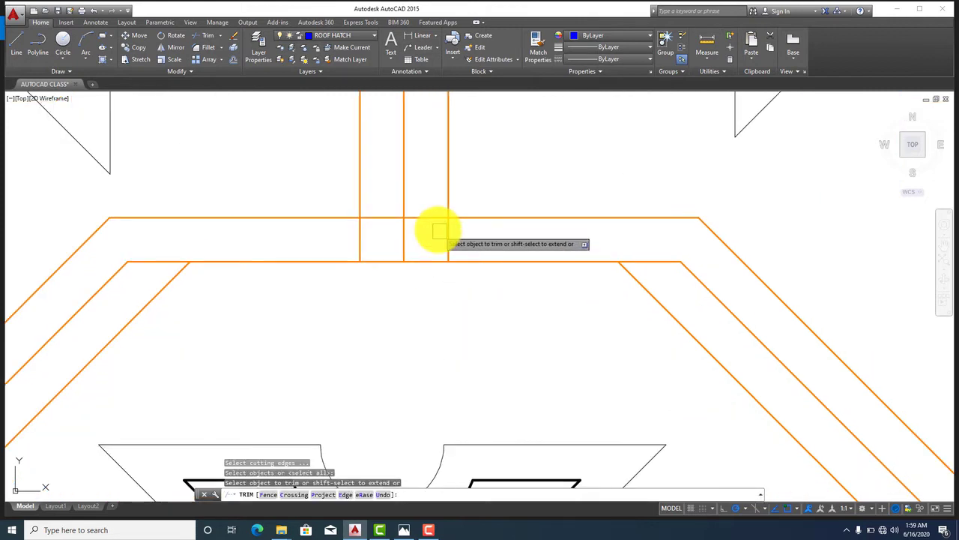
left_click(425, 217)
left_click(389, 217)
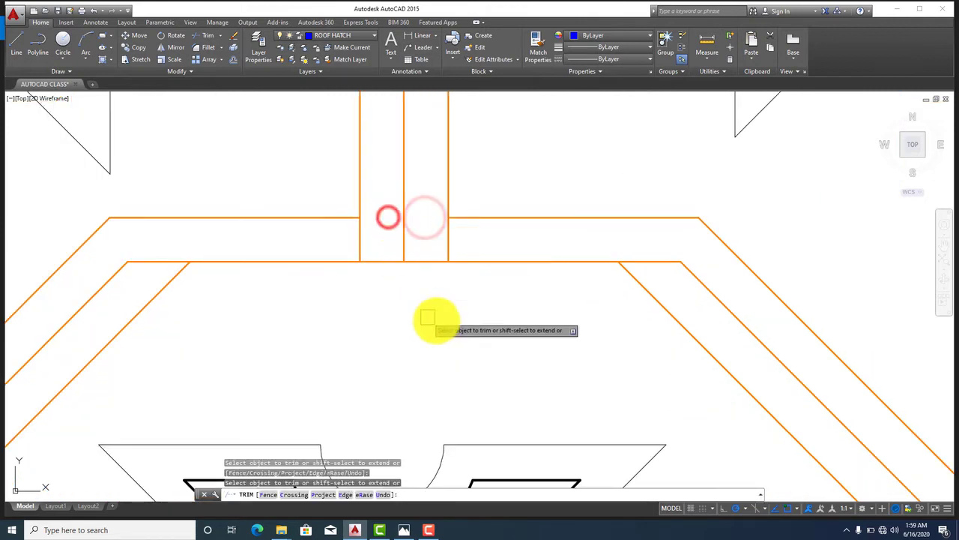
key("Escape")
scroll(436, 319, "down", 3)
middle_click_drag(402, 325, 490, 275)
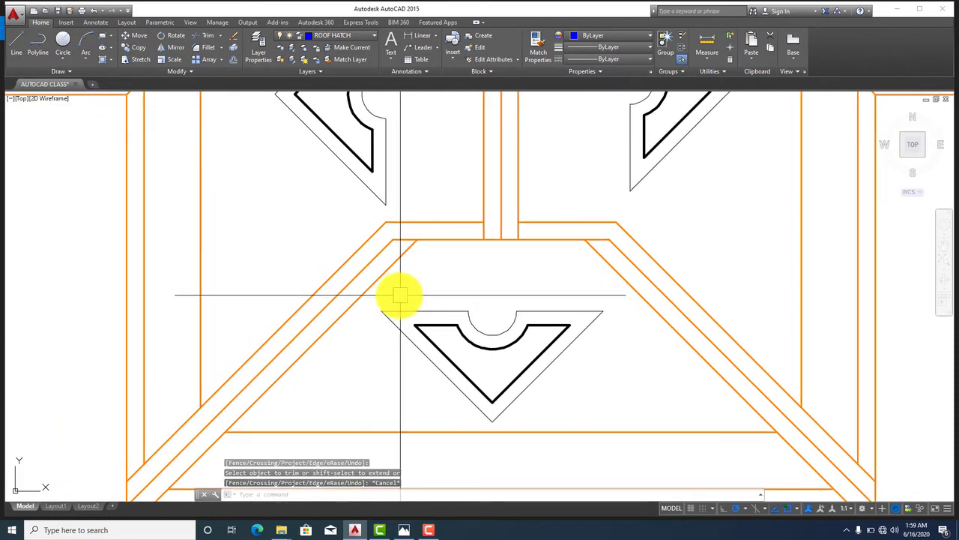
middle_click_drag(400, 295, 453, 242)
Select the inner and outer diagonal roof lines, the right segments and the central ridge line
left_click(419, 229)
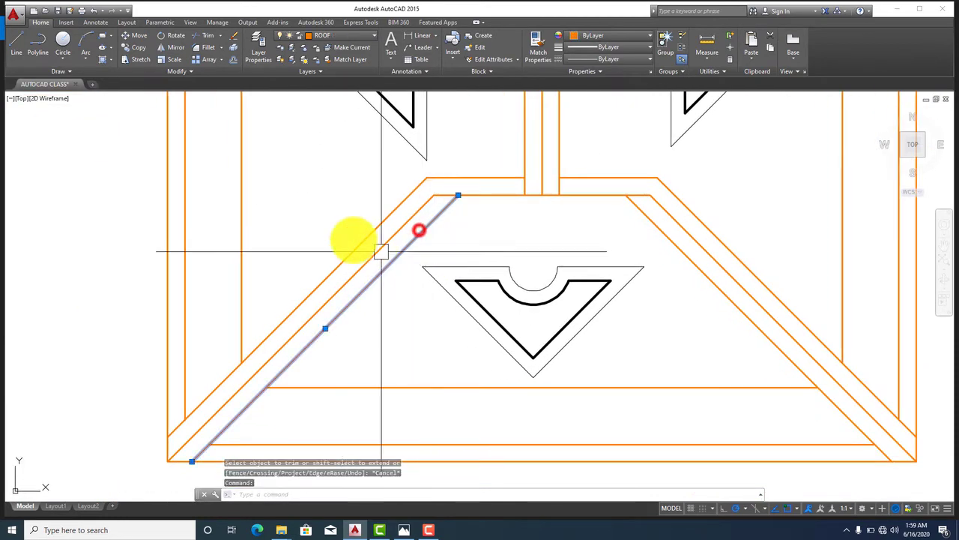
left_click(349, 240)
middle_click_drag(495, 162, 476, 281)
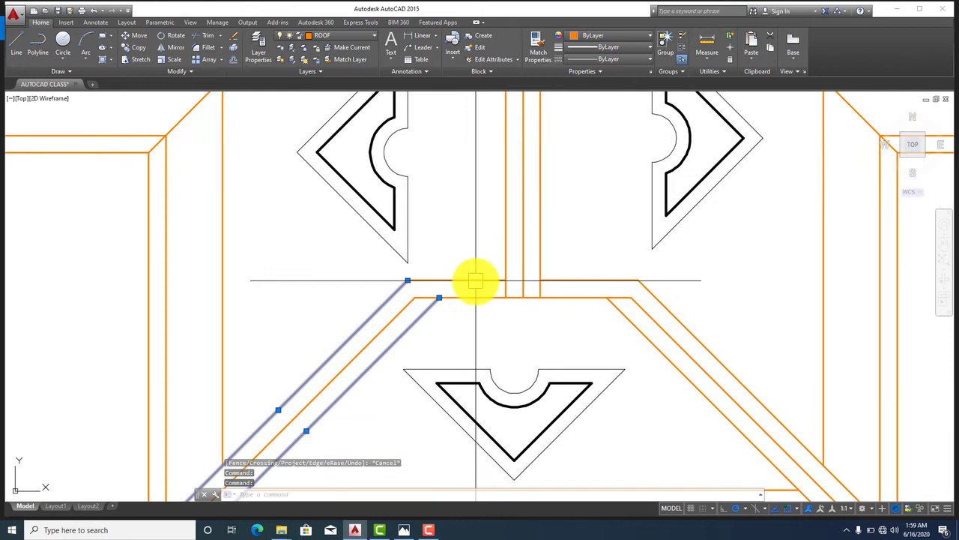
left_click(611, 279)
left_click(654, 298)
left_click(649, 347)
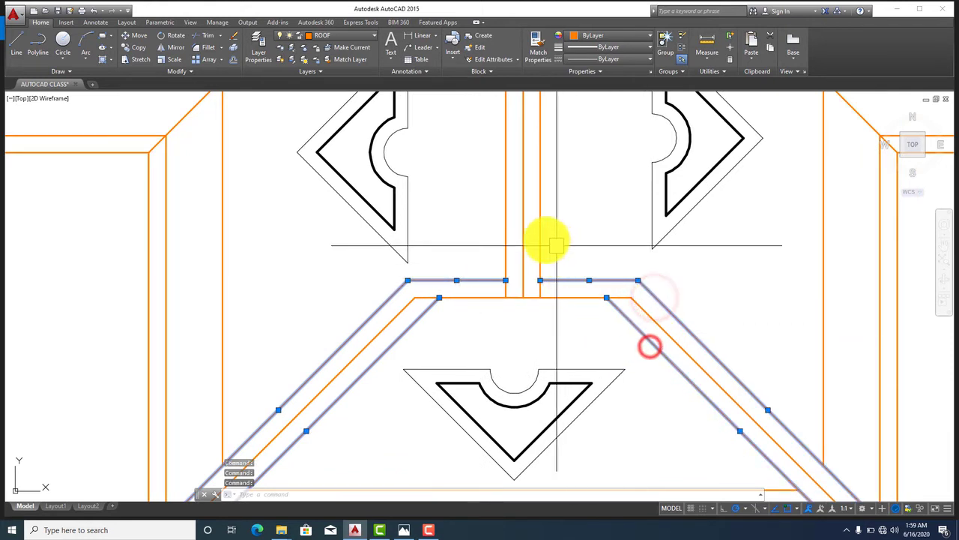
left_click(500, 234)
scroll(488, 368, "down", 5)
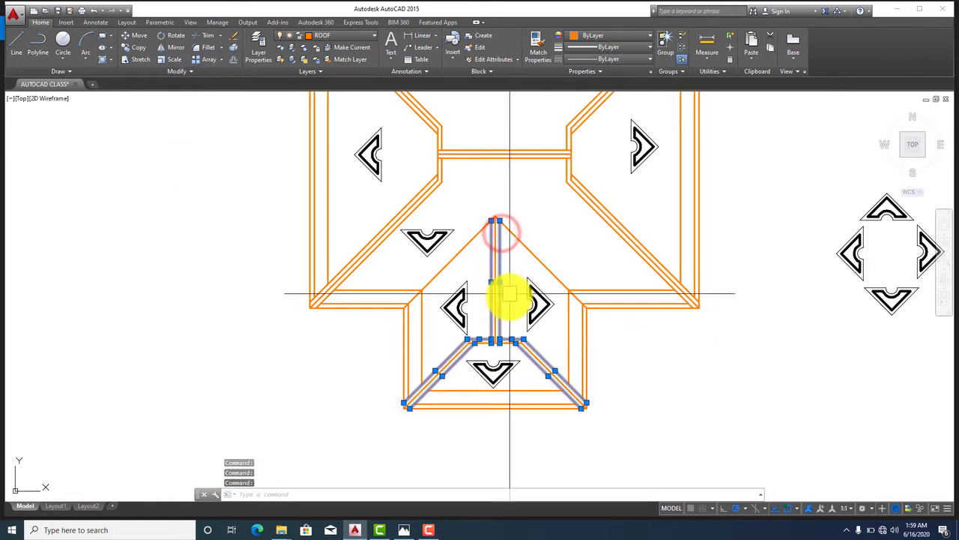
scroll(583, 269, "up", 1)
left_click(586, 256)
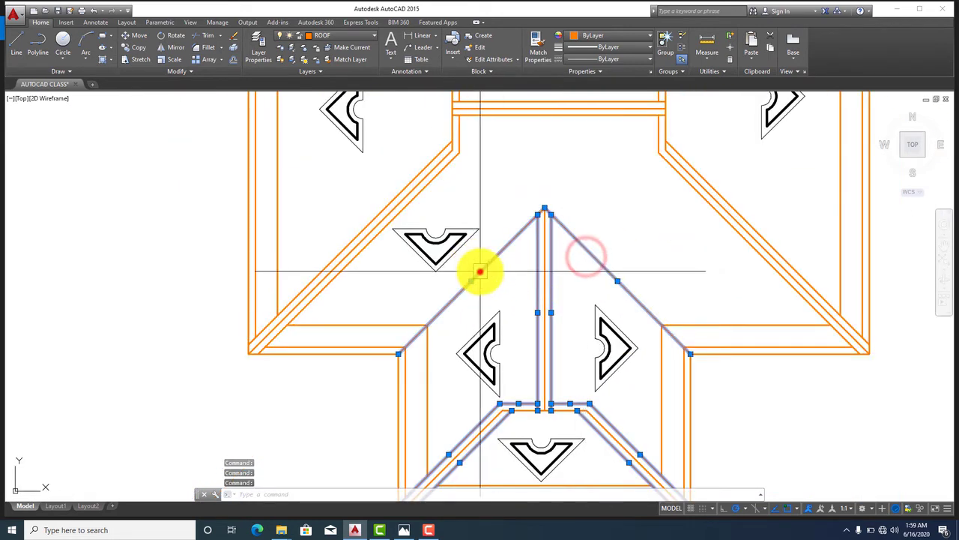
scroll(383, 217, "up", 4)
left_click(390, 239)
left_click(376, 201)
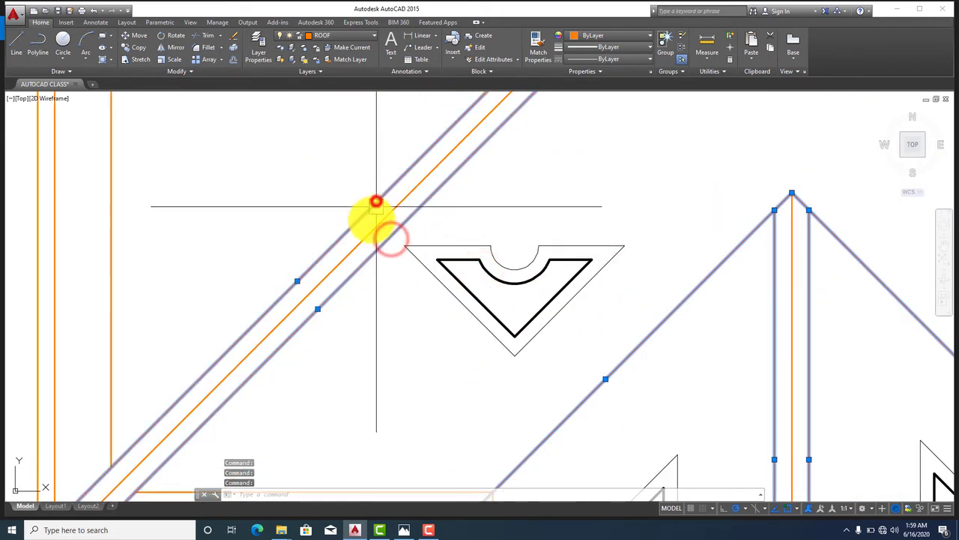
Add the vertical, horizontal and diagonal eave lines of the left and right wings
scroll(377, 203, "down", 5)
scroll(363, 304, "up", 5)
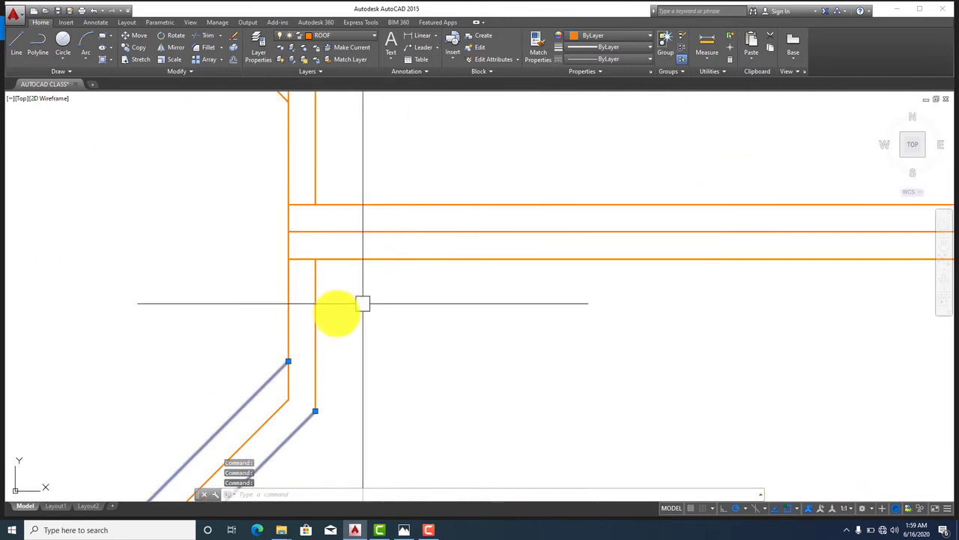
left_click(317, 311)
scroll(355, 253, "down", 5)
scroll(347, 257, "up", 5)
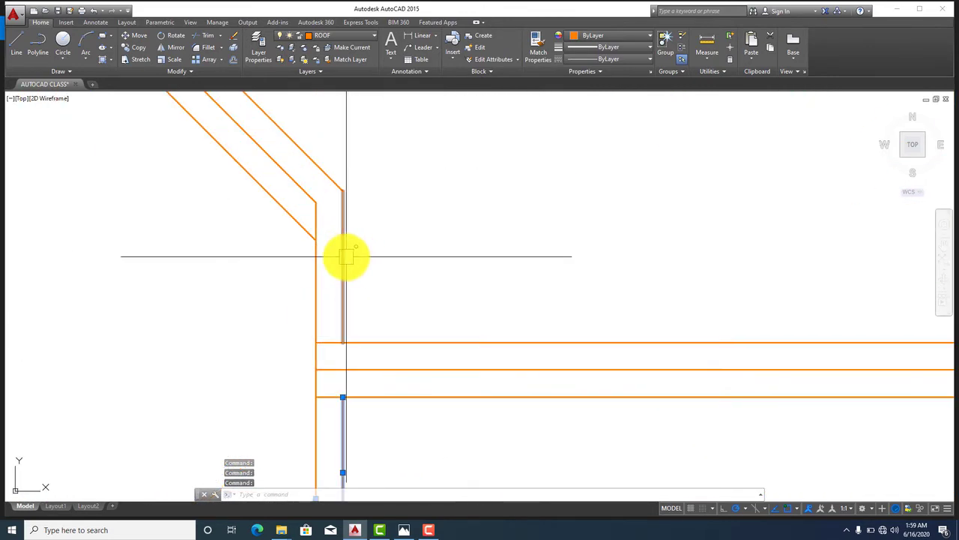
left_click(345, 257)
left_click(321, 164)
left_click(284, 210)
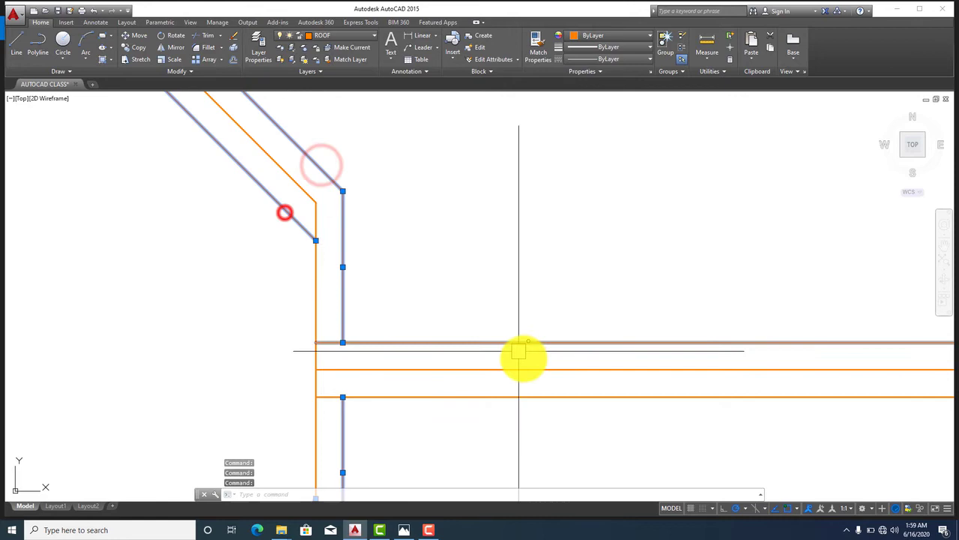
left_click(521, 342)
left_click(542, 399)
scroll(353, 262, "down", 5)
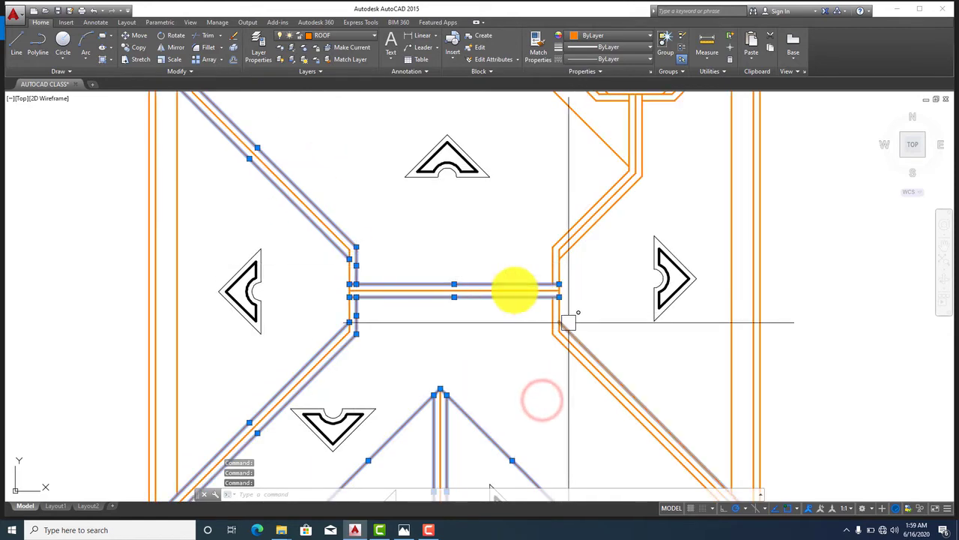
scroll(473, 242, "up", 5)
left_click(473, 242)
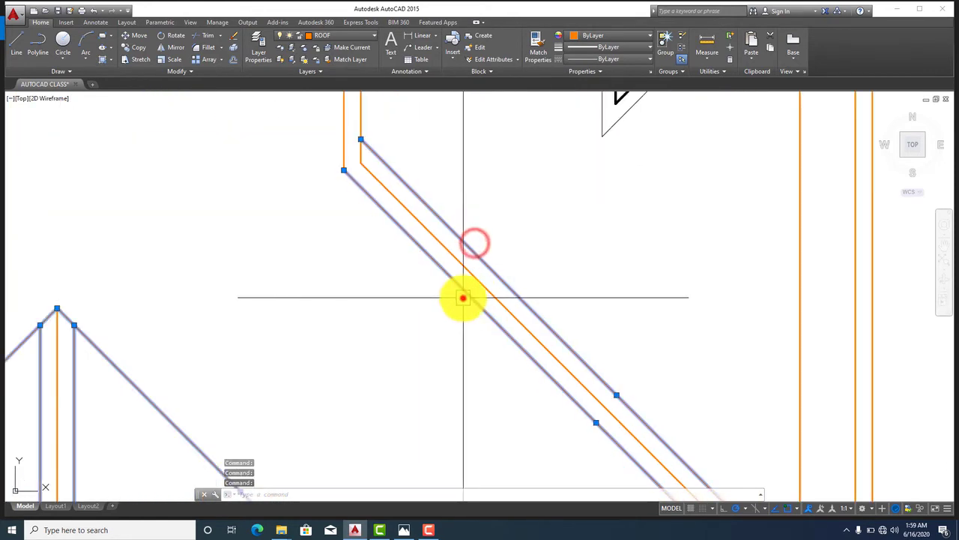
scroll(463, 296, "down", 5)
scroll(541, 255, "up", 5)
scroll(541, 254, "up", 5)
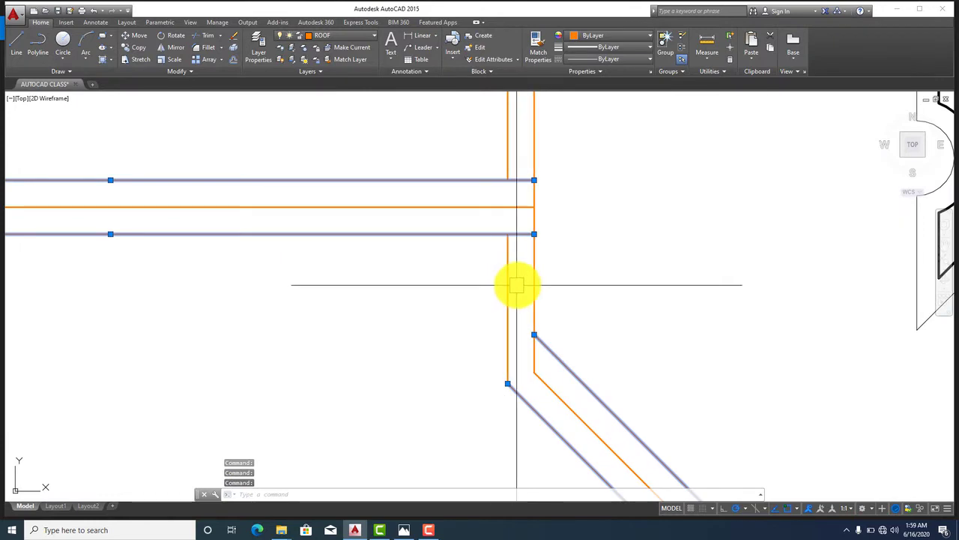
left_click(510, 286)
scroll(582, 321, "down", 5)
scroll(568, 328, "up", 3)
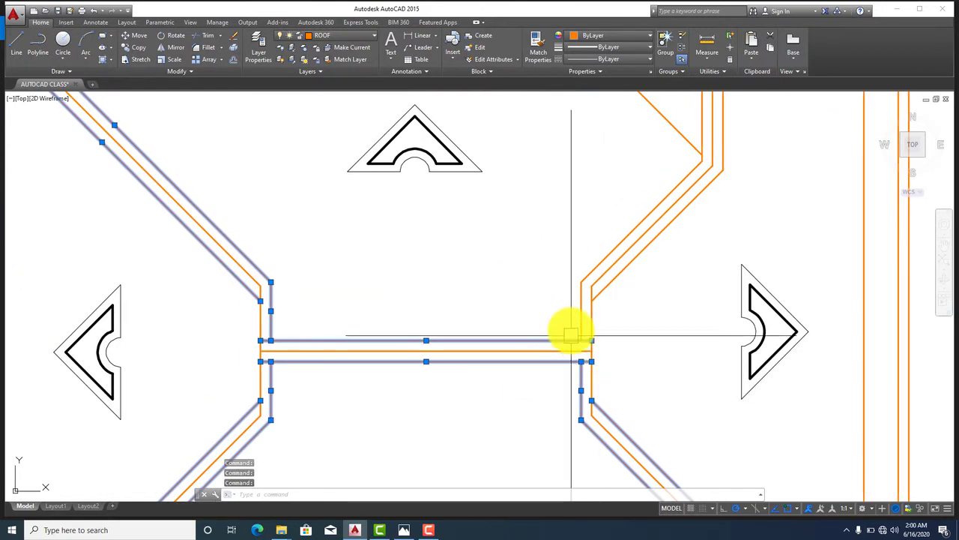
scroll(593, 302, "up", 2)
left_click(647, 229)
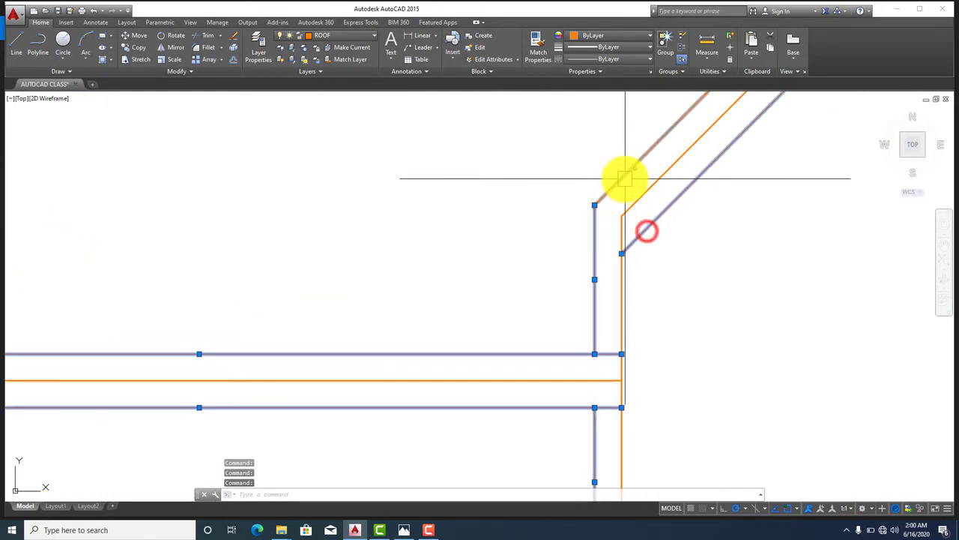
scroll(625, 177, "down", 5)
scroll(643, 384, "down", 2)
scroll(667, 300, "up", 5)
left_click(655, 306)
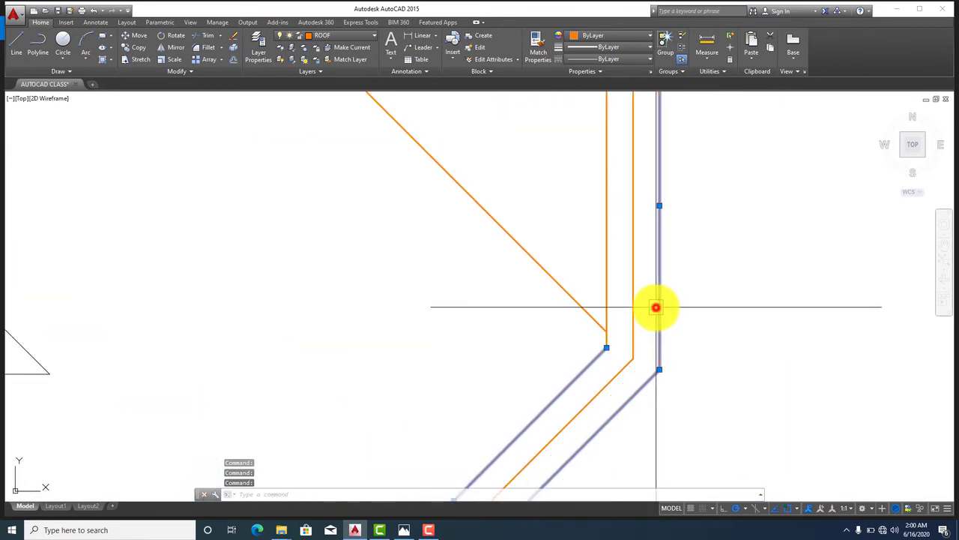
left_click(600, 290)
left_click(582, 309)
Add the front horizontal eave lines, the outer diagonals and the lower-right horizontal eave
scroll(642, 360, "down", 5)
scroll(677, 387, "down", 3)
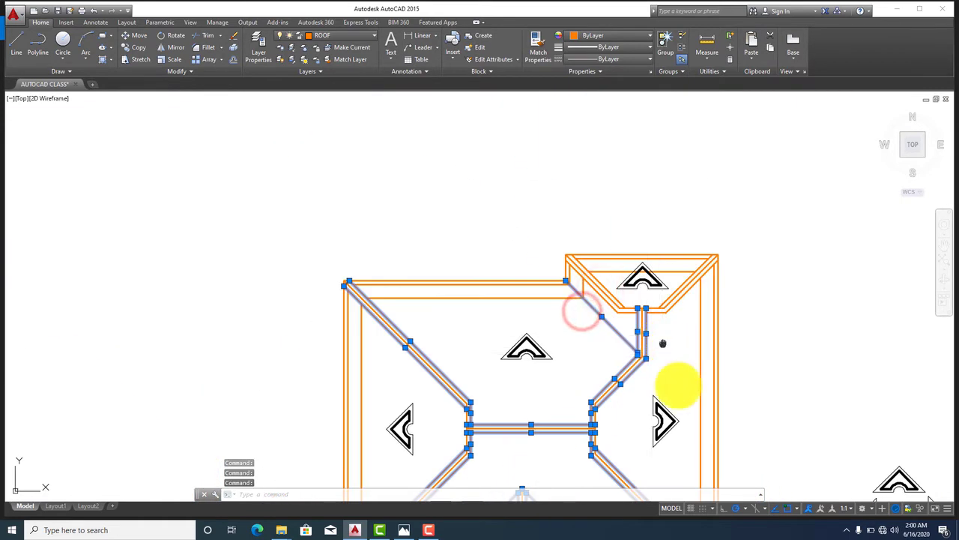
scroll(692, 356, "up", 2)
scroll(704, 349, "up", 5)
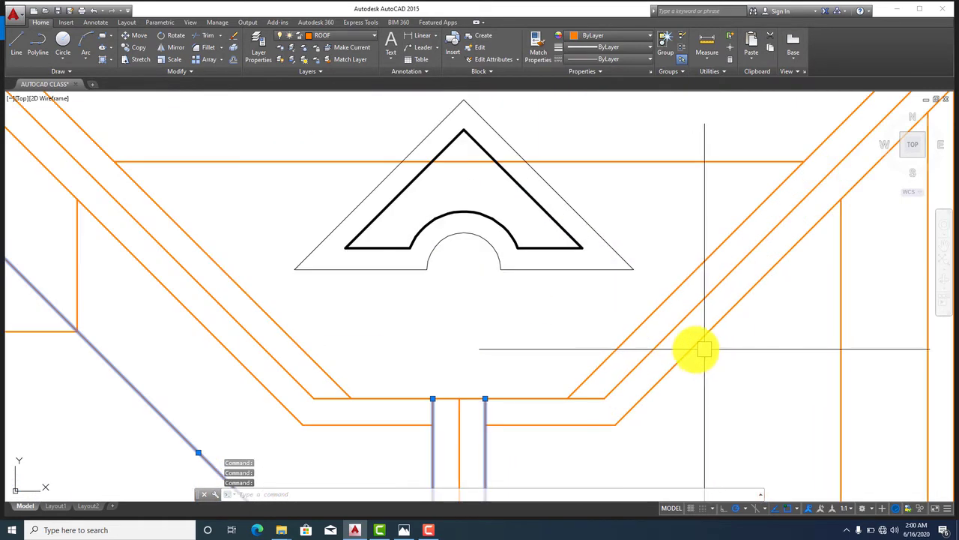
left_click(582, 424)
left_click(367, 426)
left_click(262, 395)
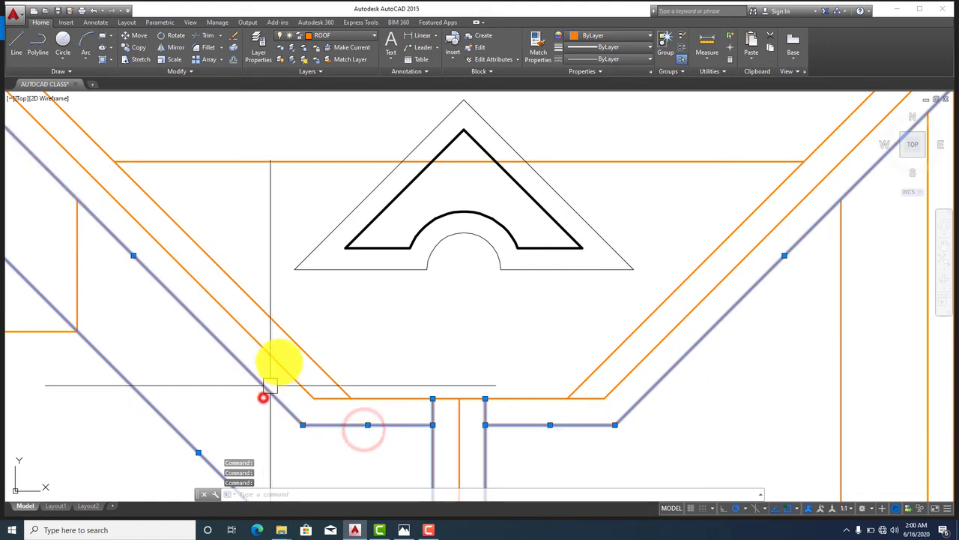
left_click(285, 336)
left_click(645, 314)
scroll(645, 314, "down", 3)
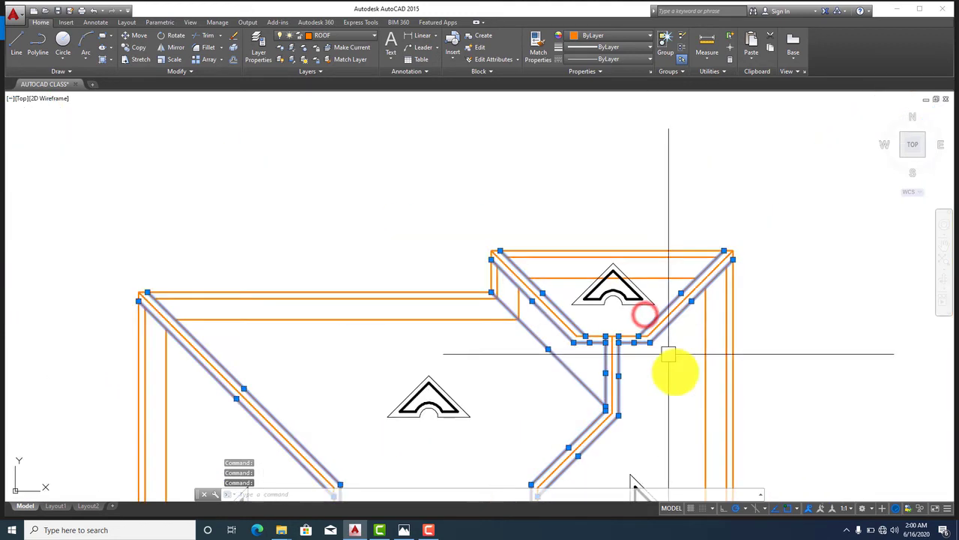
scroll(510, 370, "up", 3)
middle_click_drag(510, 370, 516, 235)
scroll(515, 234, "down", 2)
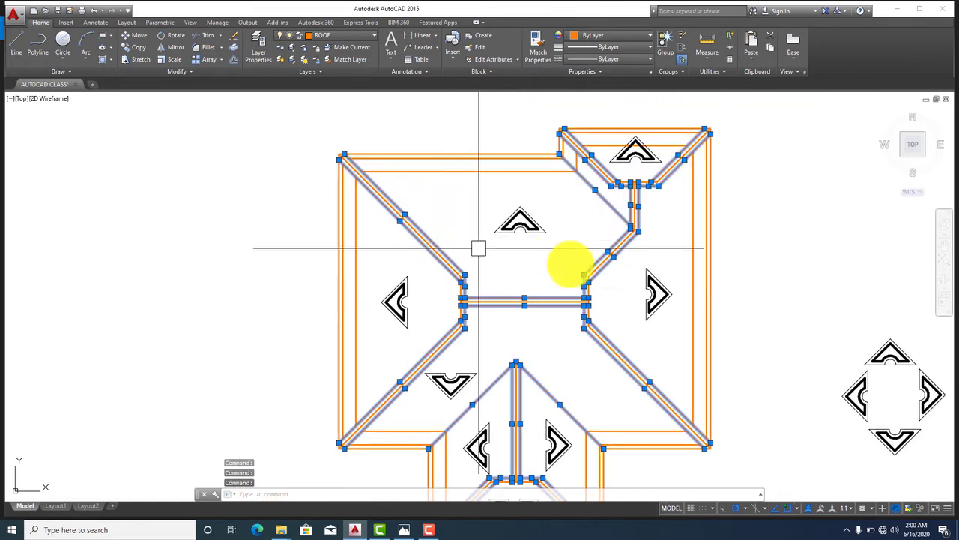
scroll(720, 307, "up", 4)
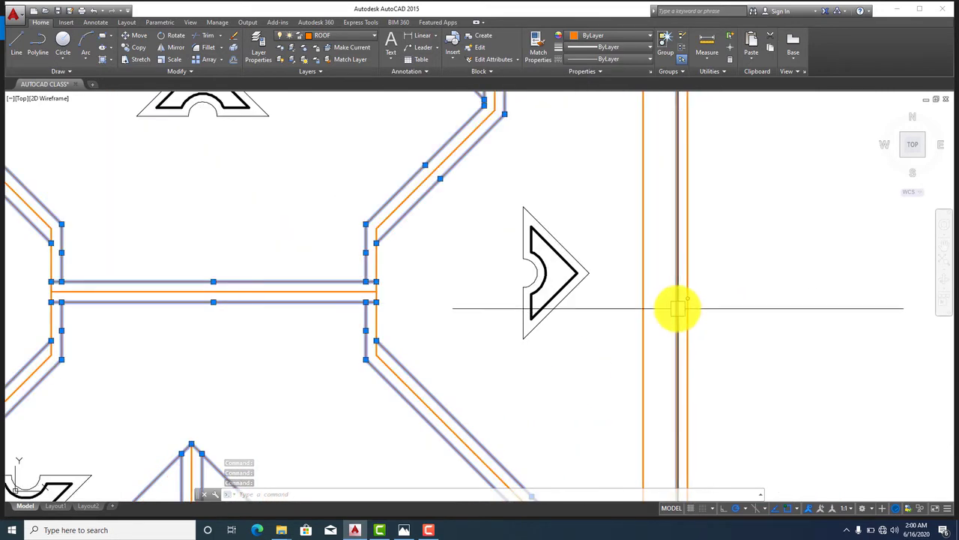
scroll(682, 308, "down", 3)
scroll(660, 401, "up", 3)
scroll(660, 375, "up", 2)
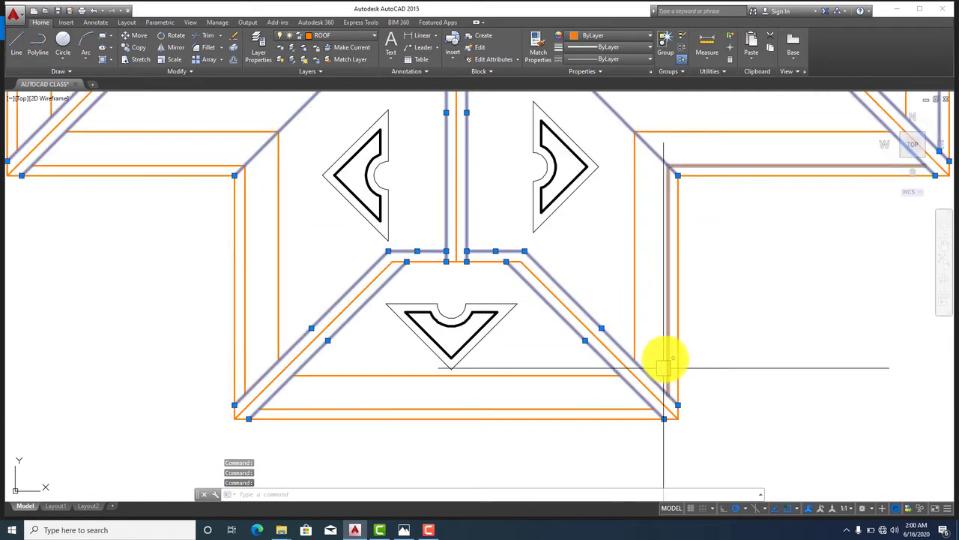
left_click(765, 164)
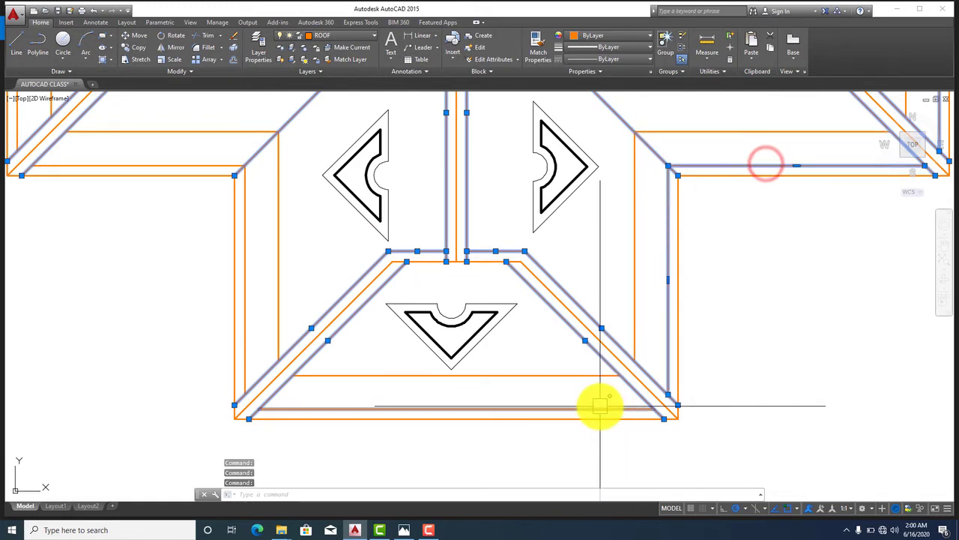
Add the left vertical and top eave lines, then bring the whole roof plan into view
left_click(251, 293)
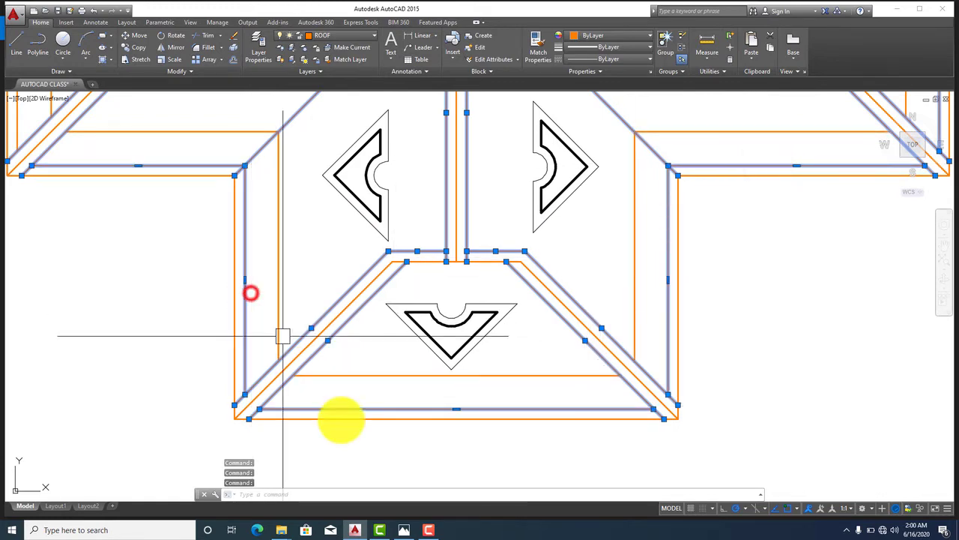
scroll(340, 397, "down", 2)
middle_click_drag(340, 398, 685, 482)
scroll(546, 332, "up", 1)
scroll(507, 342, "up", 2)
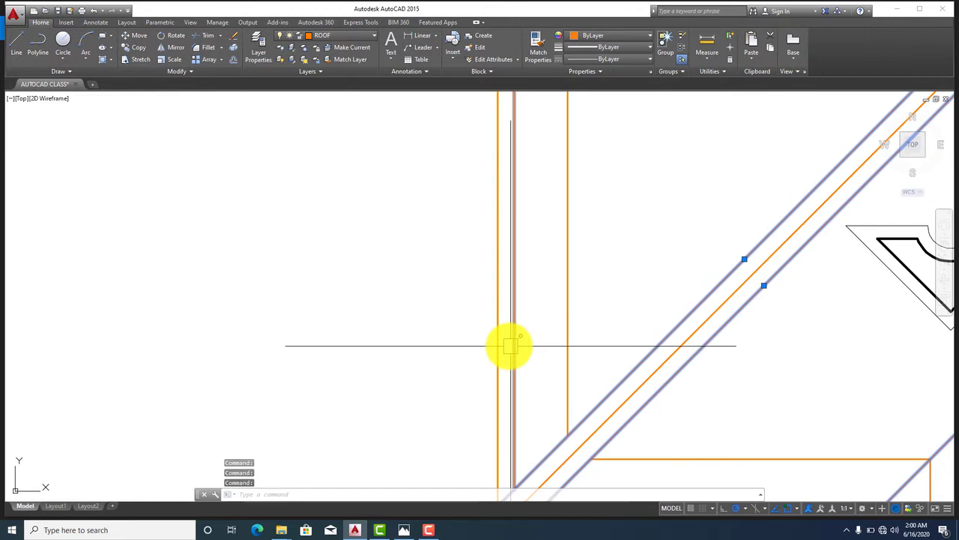
scroll(515, 343, "up", 2)
left_click(515, 343)
scroll(368, 392, "down", 2)
scroll(332, 360, "down", 2)
scroll(325, 317, "down", 1)
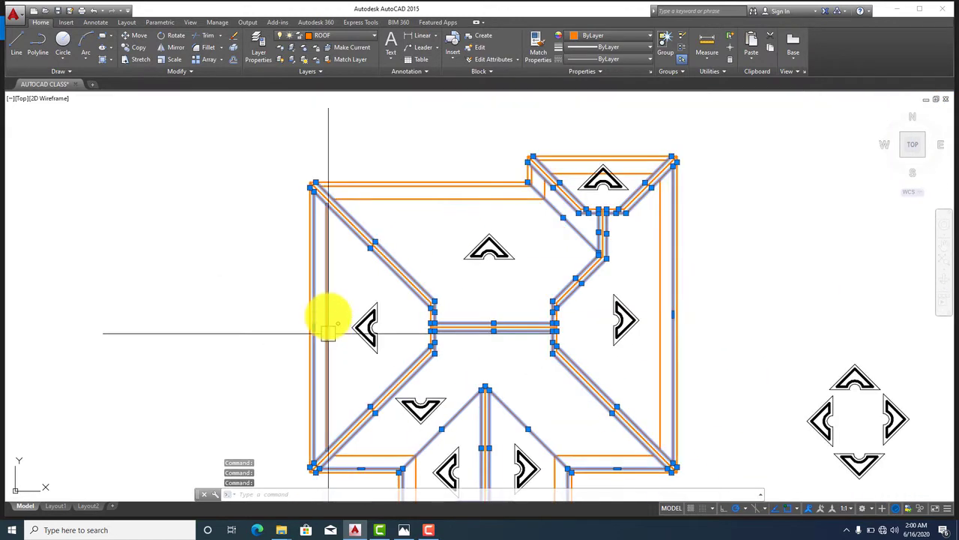
scroll(376, 170, "up", 2)
scroll(376, 170, "up", 3)
left_click(379, 263)
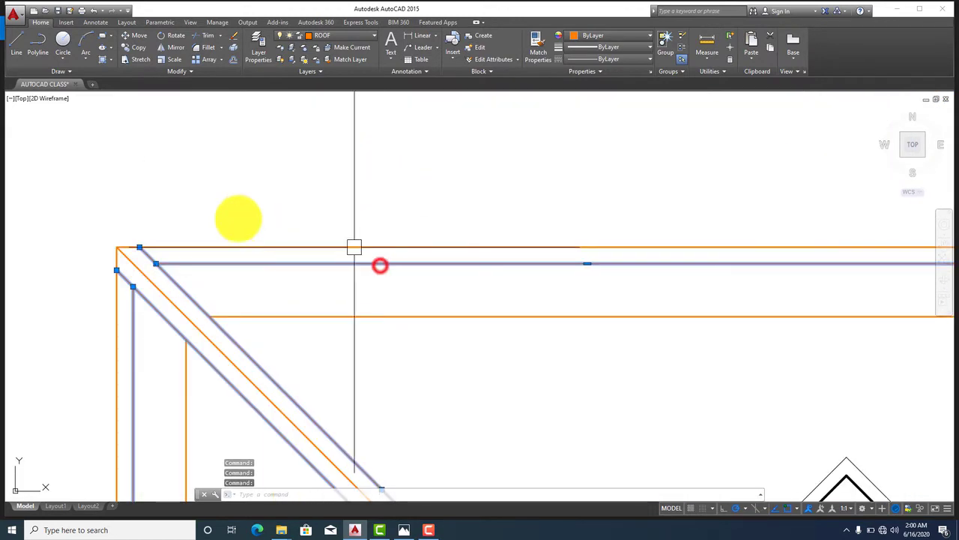
scroll(240, 217, "down", 5)
scroll(459, 248, "up", 4)
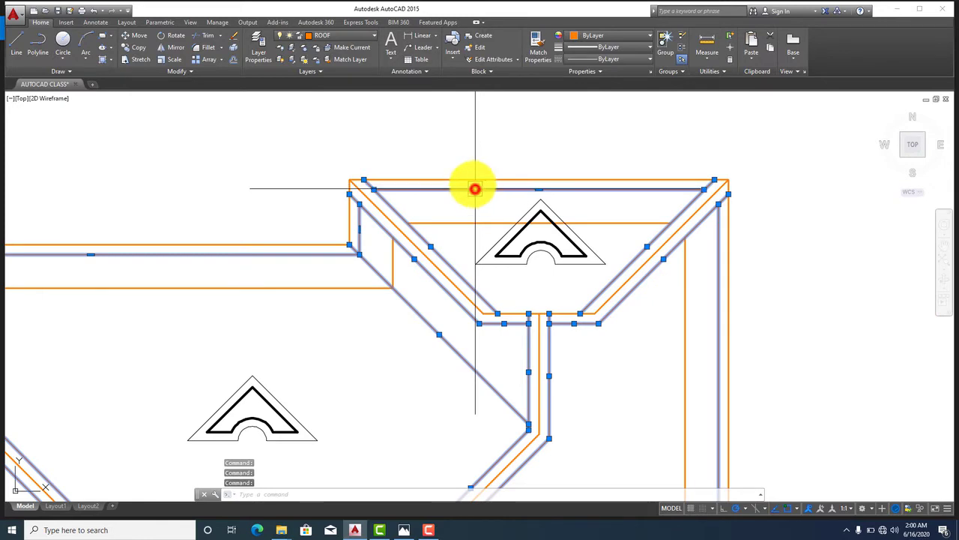
scroll(475, 189, "down", 4)
scroll(499, 284, "up", 1)
scroll(595, 368, "up", 1)
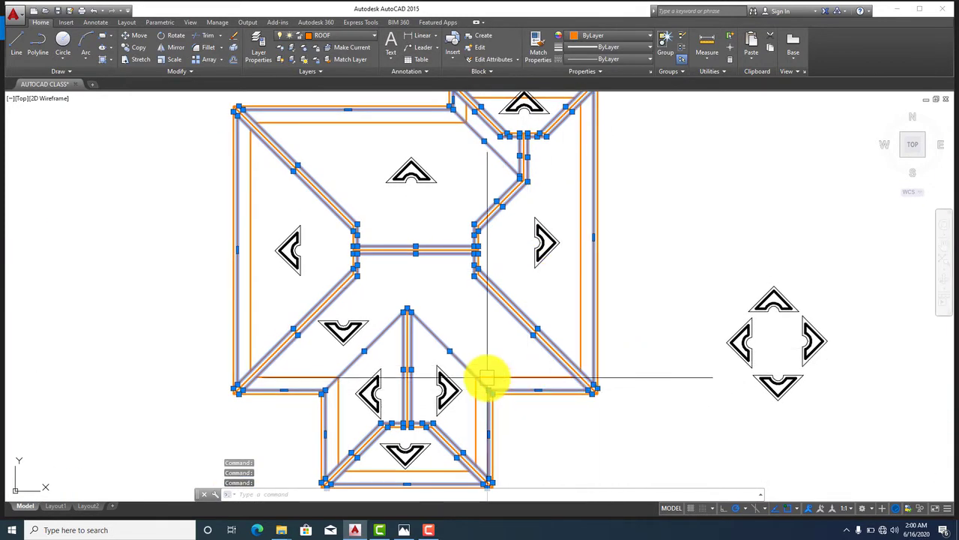
middle_click_drag(436, 144, 458, 224)
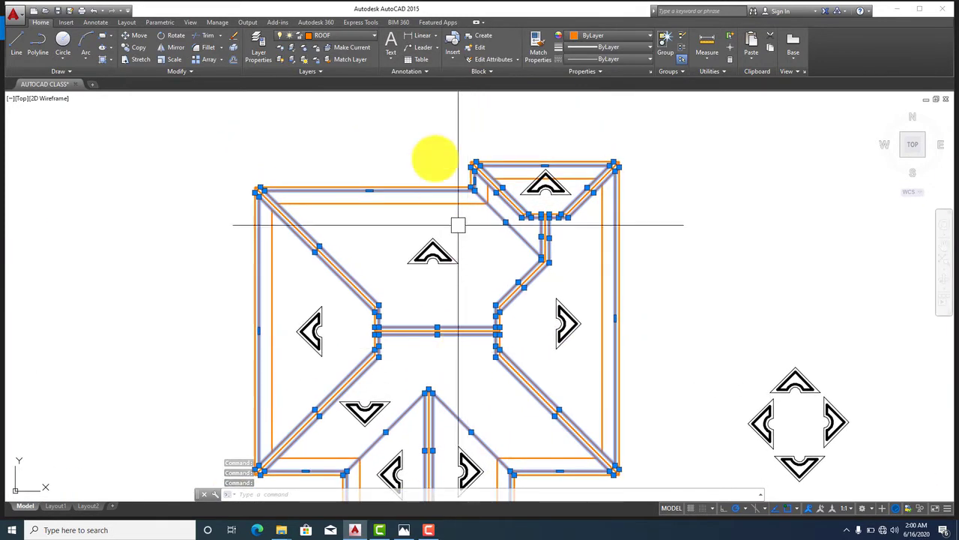
left_click(367, 37)
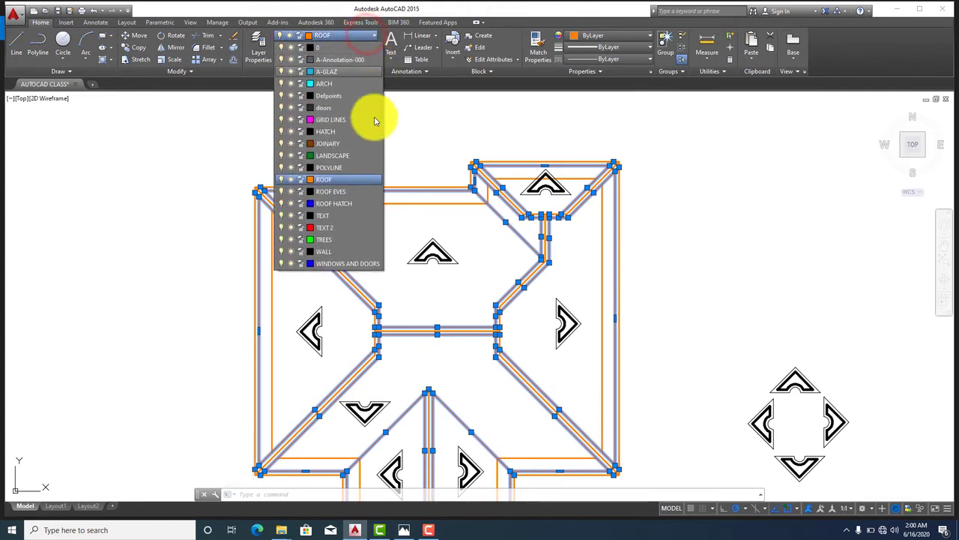
left_click(337, 190)
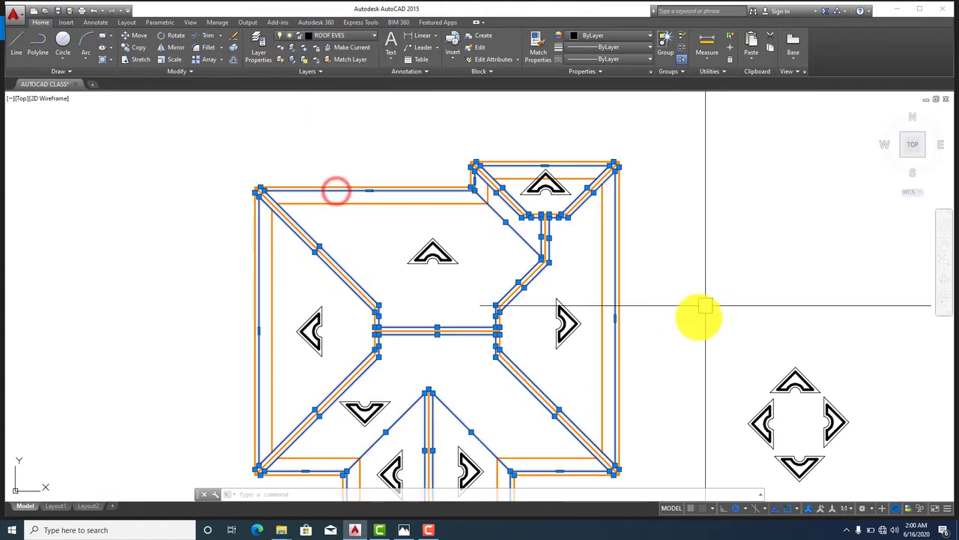
key("Escape")
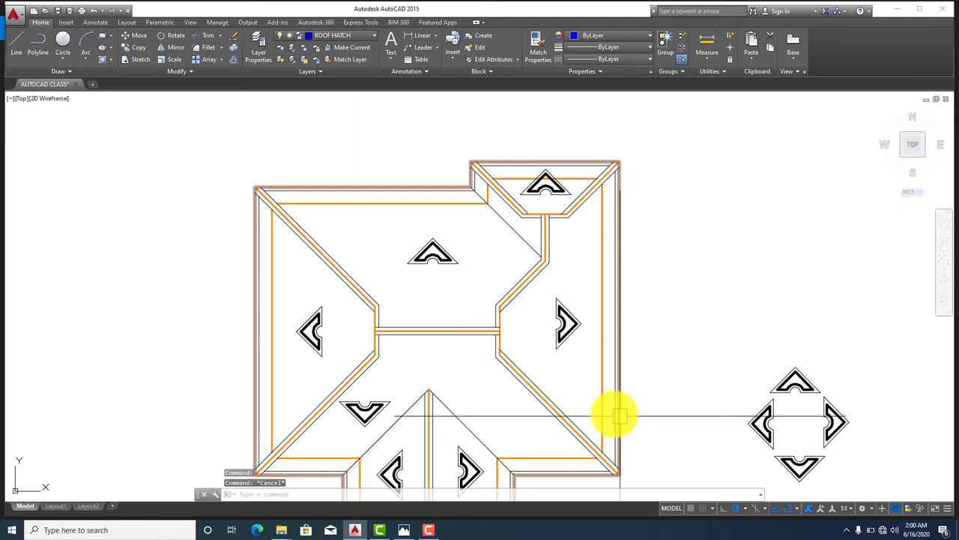
middle_click_drag(615, 413, 610, 300)
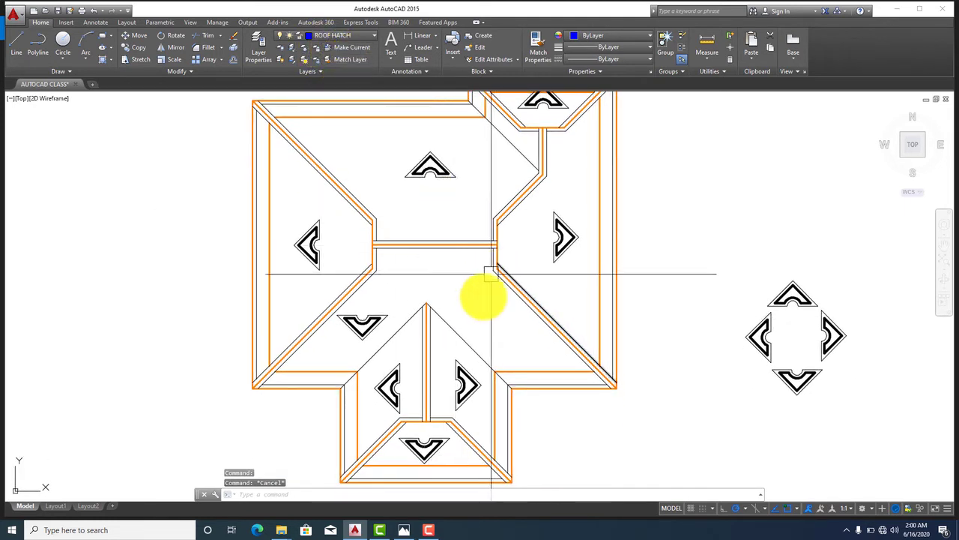
left_click(449, 323)
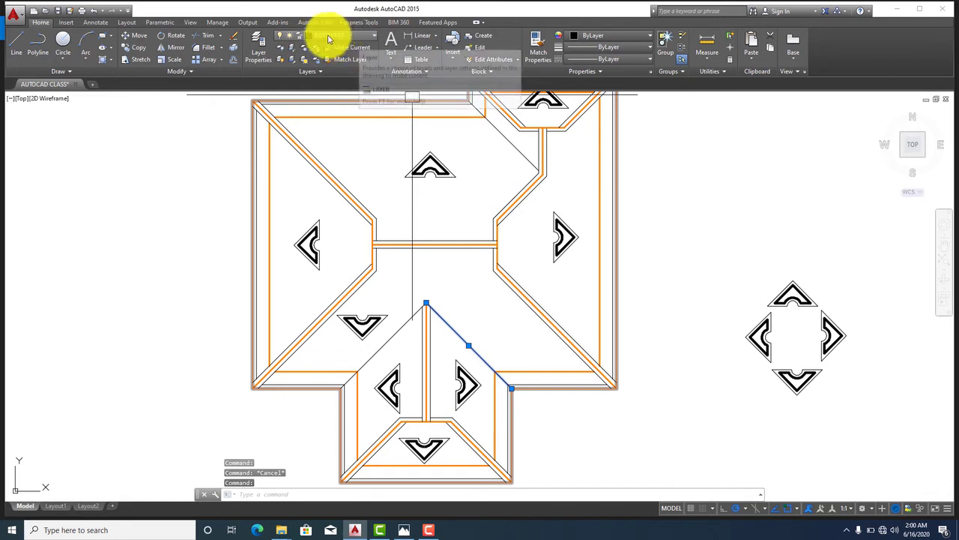
key("Escape")
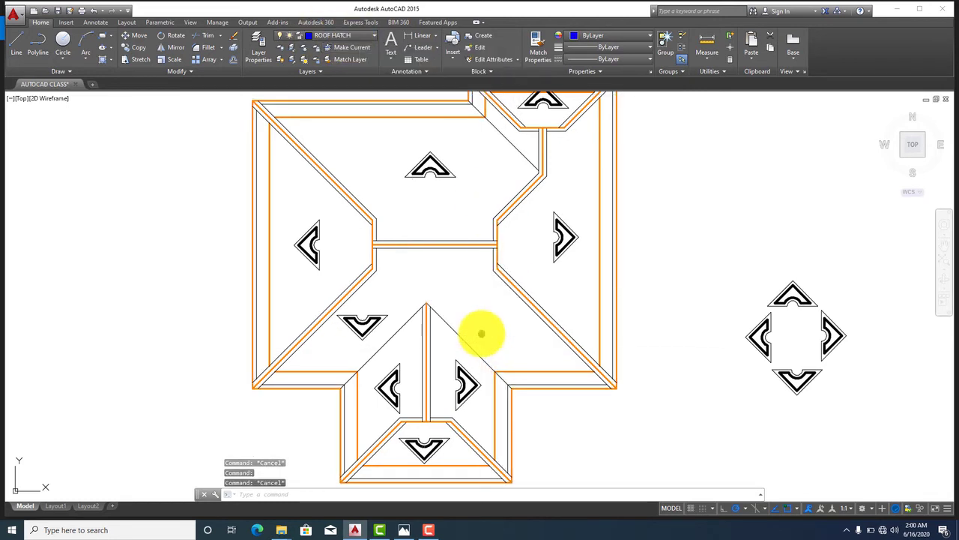
mouse_move(482, 332)
middle_mouse_down()
mouse_move(497, 337)
mouse_move(473, 322)
middle_mouse_up()
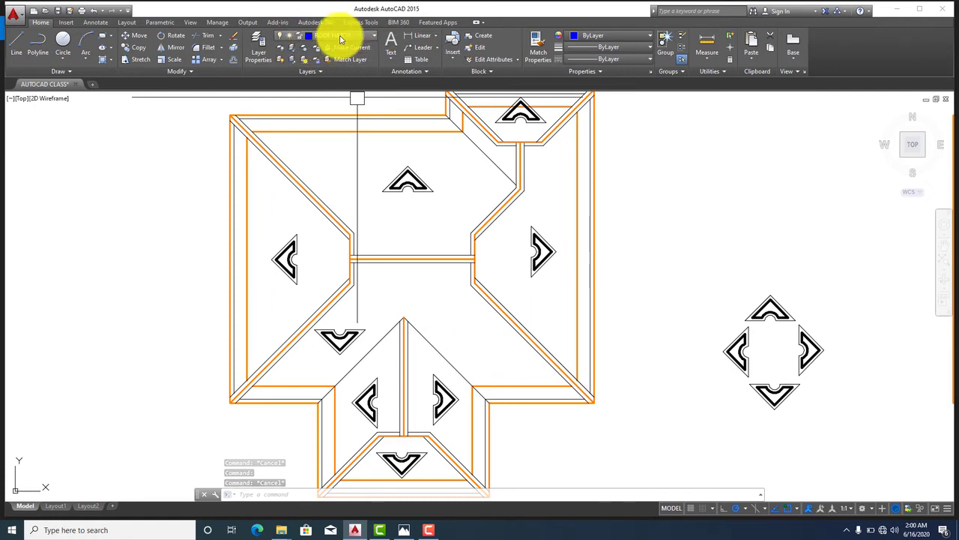
Start HATCH with the AR-RSHKE shingle pattern and set its scale to 30
left_click(101, 62)
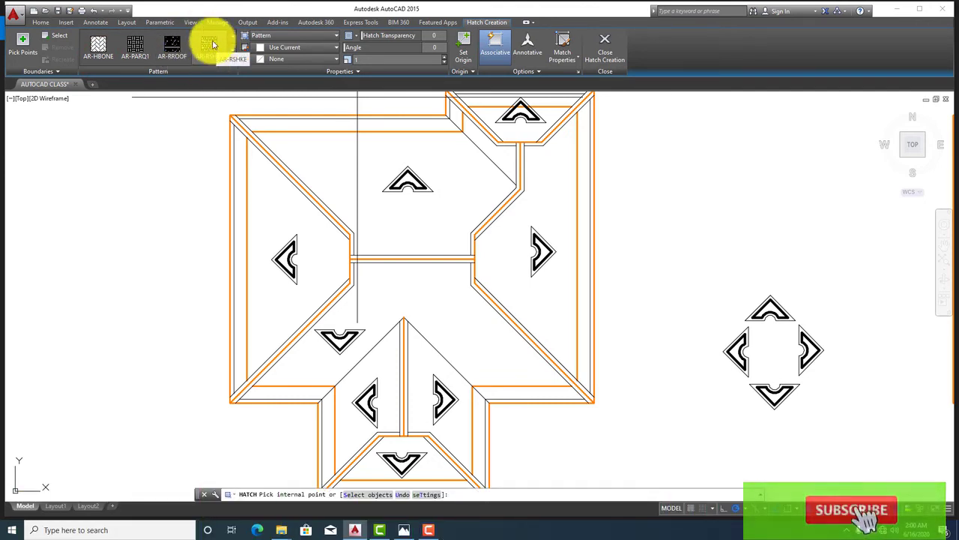
left_click(210, 41)
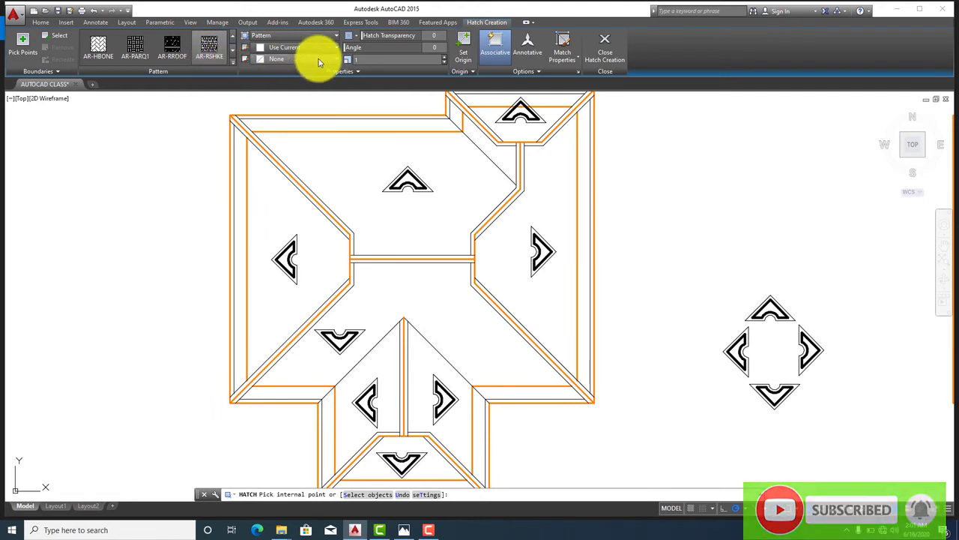
left_click(210, 45)
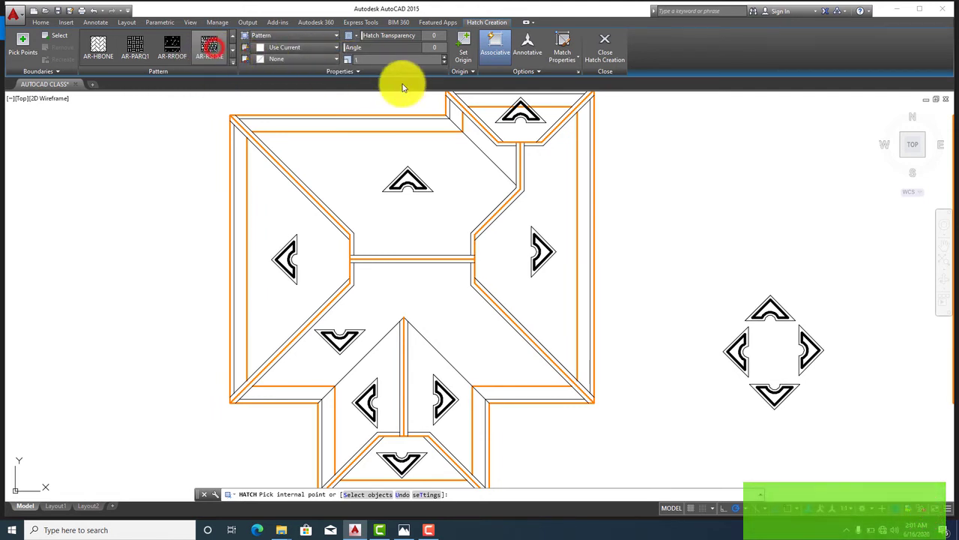
left_click(364, 59)
type("30")
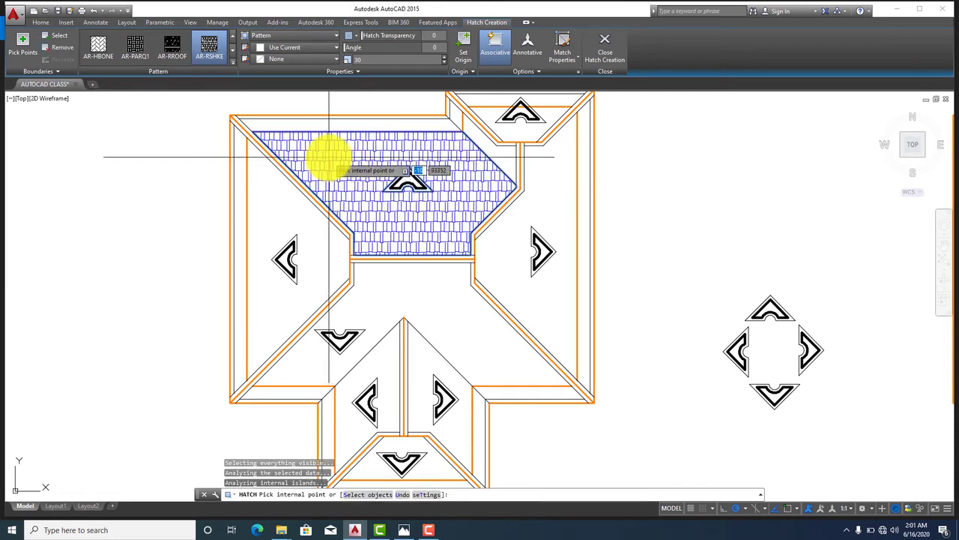
Hatch the top roof plane, the triangular plane right of the ridge, and the left plane and strip
middle_click_drag(413, 150, 465, 223)
scroll(524, 219, "up", 2)
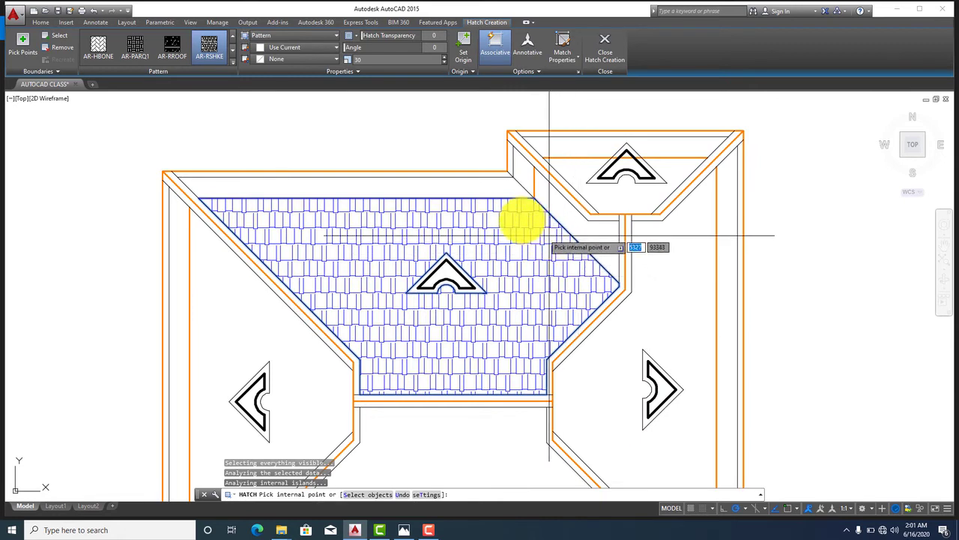
left_click(465, 191)
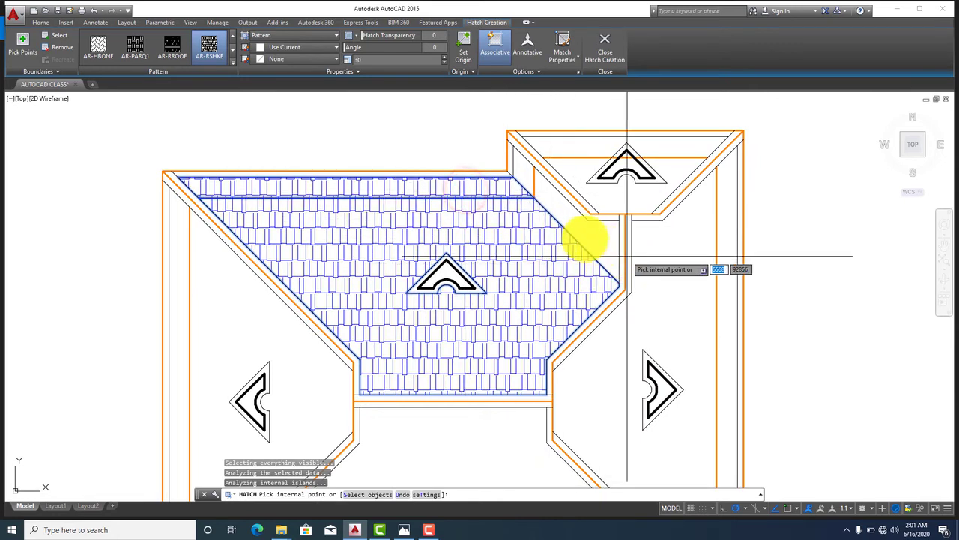
left_click(588, 228)
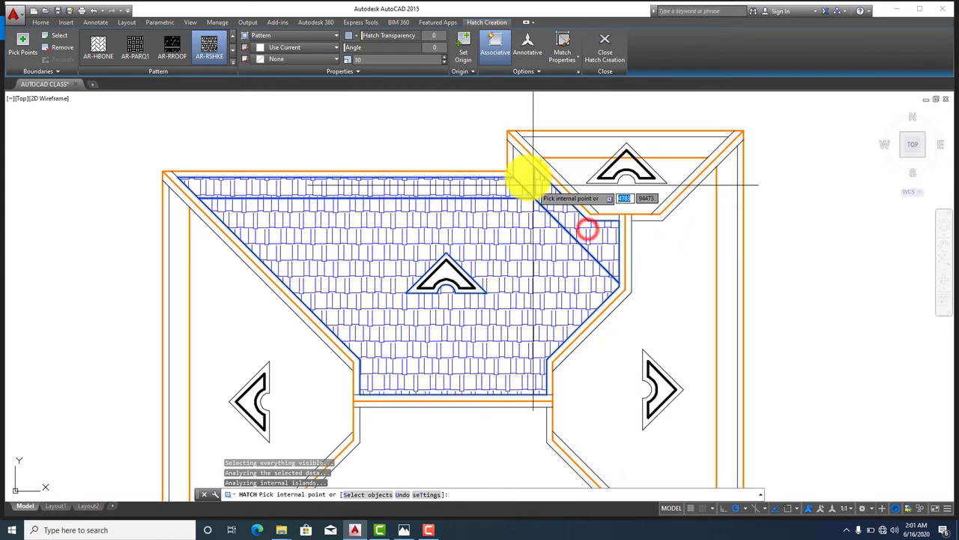
middle_click_drag(496, 281, 501, 197)
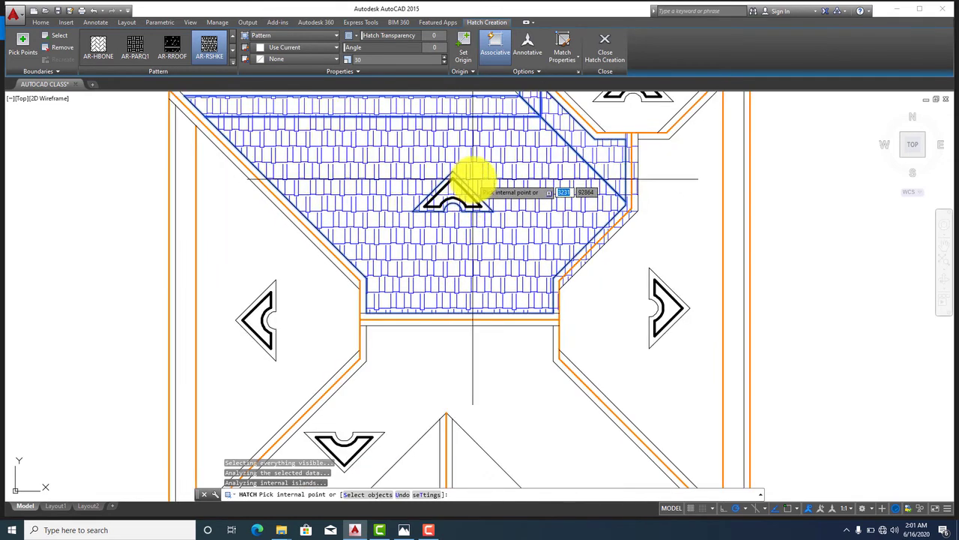
left_click(242, 220)
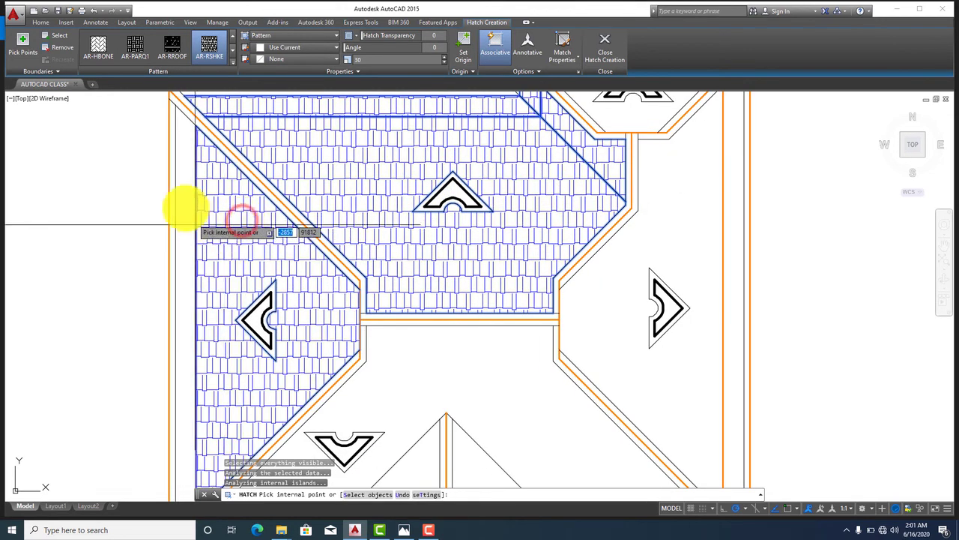
left_click(181, 201)
Hatch the right roof plane, the narrow right strip and both dormer roof areas
middle_click_drag(300, 268, 407, 268)
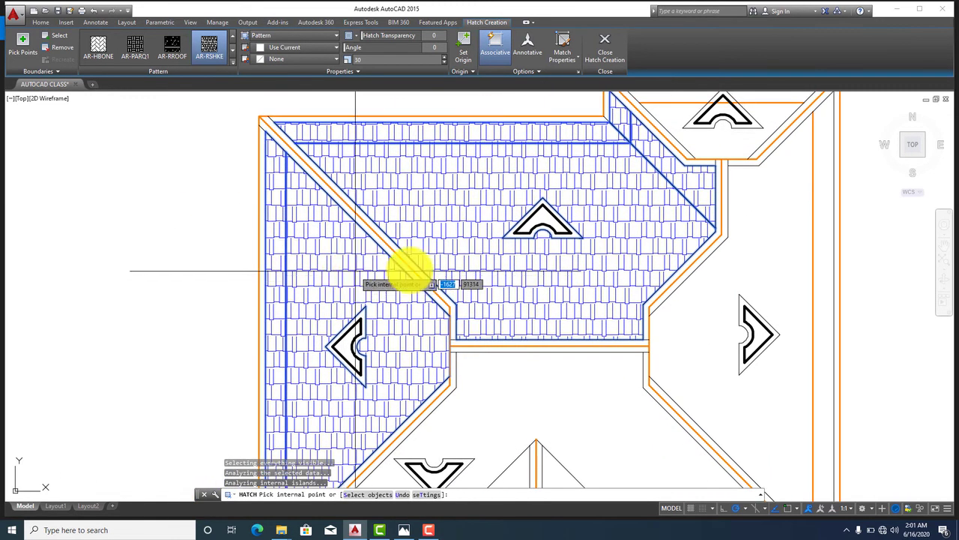
middle_click_drag(467, 279, 551, 259)
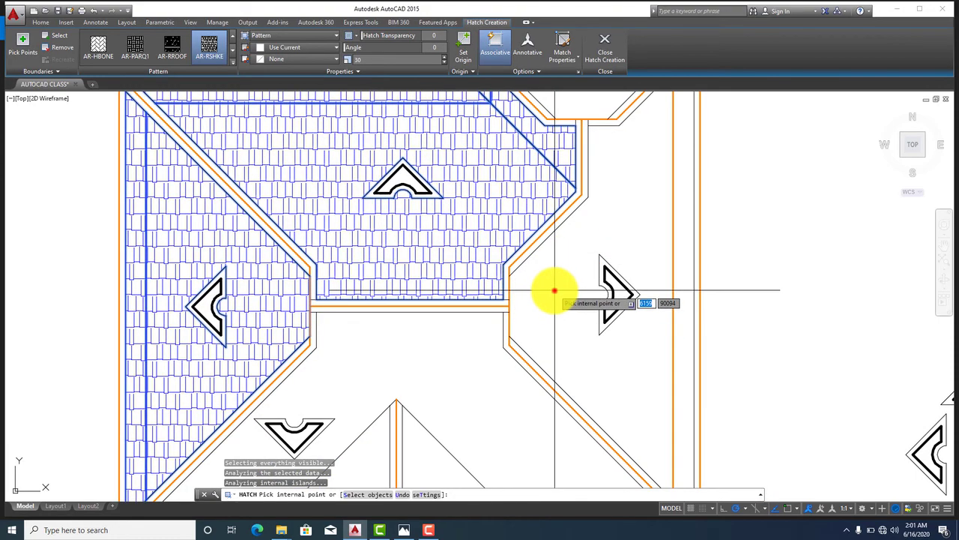
left_click(554, 289)
middle_click_drag(616, 235, 631, 298)
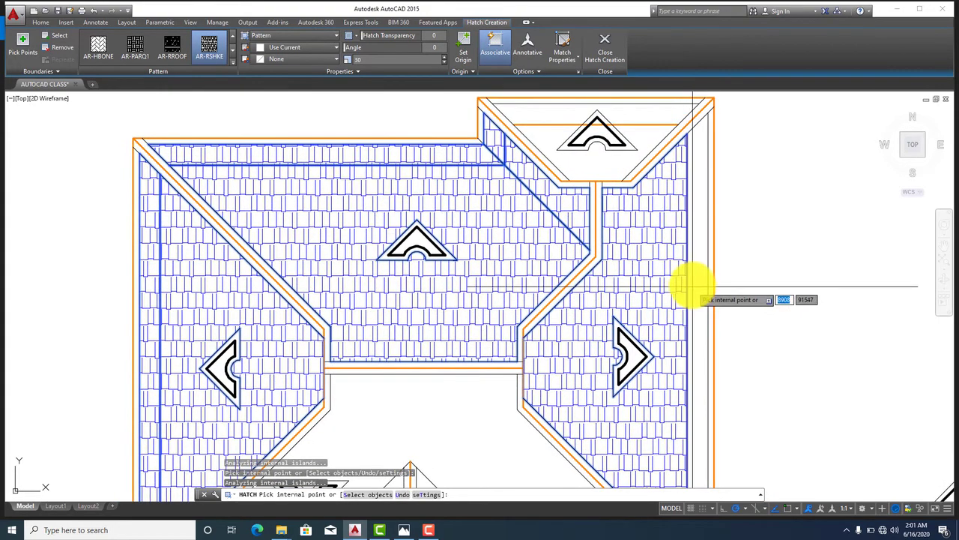
left_click(692, 281)
middle_click_drag(638, 168, 670, 251)
scroll(659, 247, "up", 3)
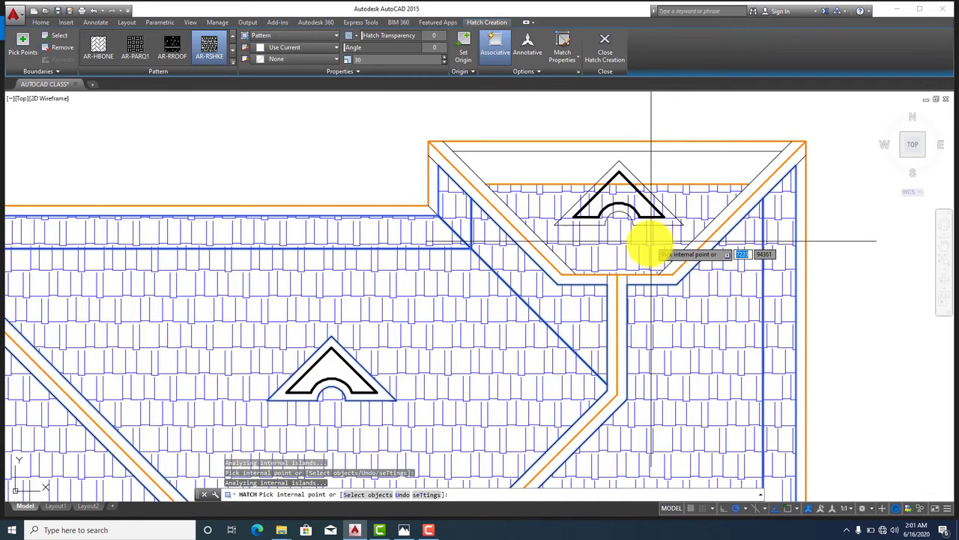
left_click(649, 246)
left_click(696, 168)
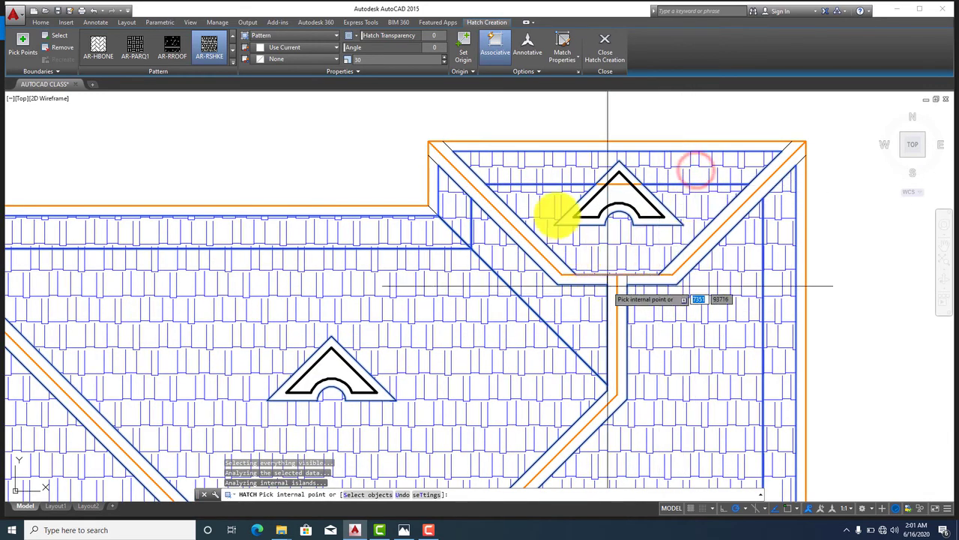
scroll(557, 215, "down", 5)
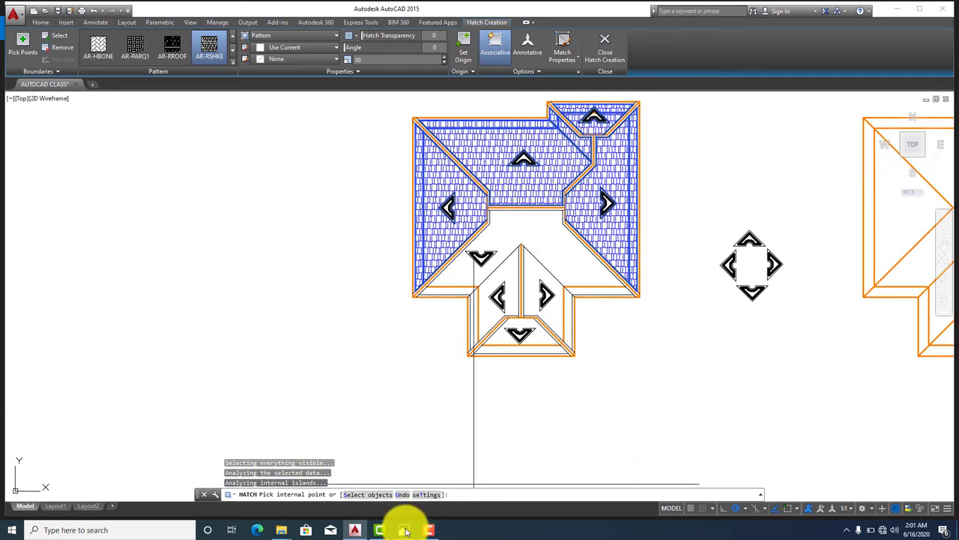
left_click(426, 530)
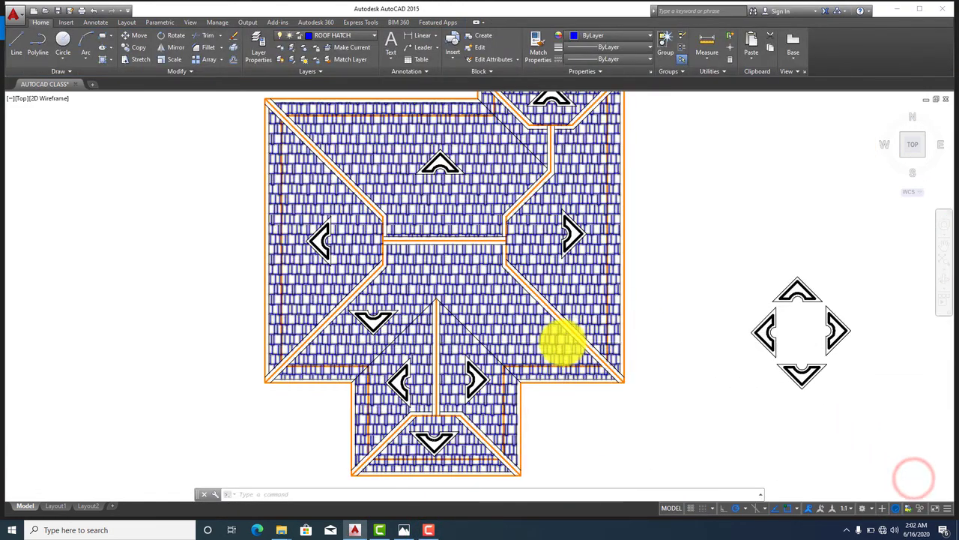
Zoom and pan across the roof plan to inspect the finished AR-RSHKE shingle hatch
scroll(547, 342, "down", 2)
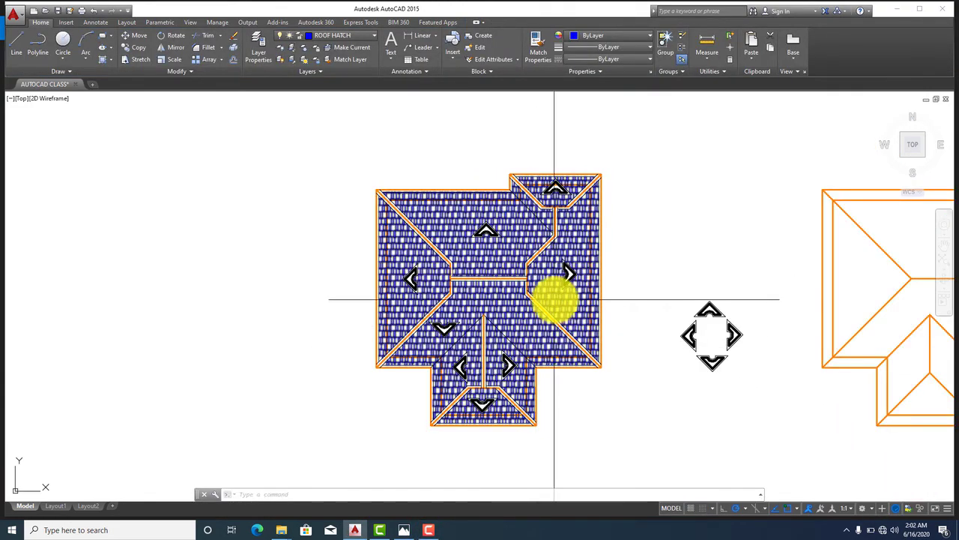
middle_click_drag(555, 300, 499, 295)
scroll(500, 296, "up", 3)
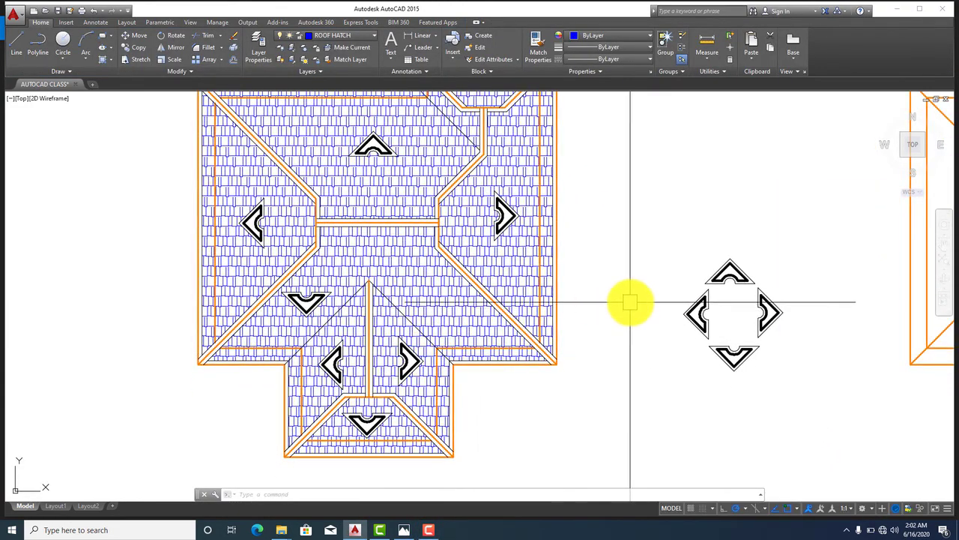
middle_click_drag(595, 317, 631, 328)
mouse_move(616, 289)
middle_mouse_down()
mouse_move(643, 311)
mouse_move(634, 313)
middle_mouse_up()
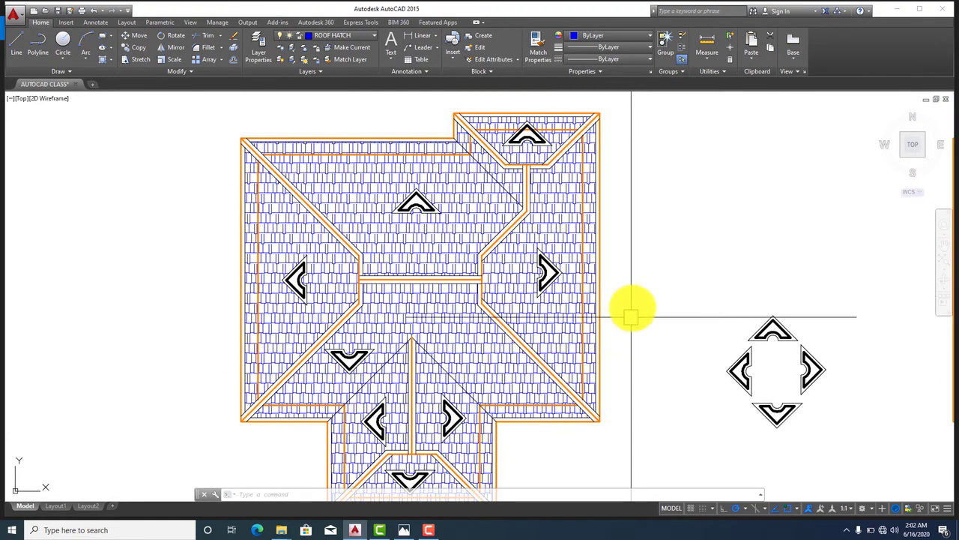
scroll(625, 329, "down", 2)
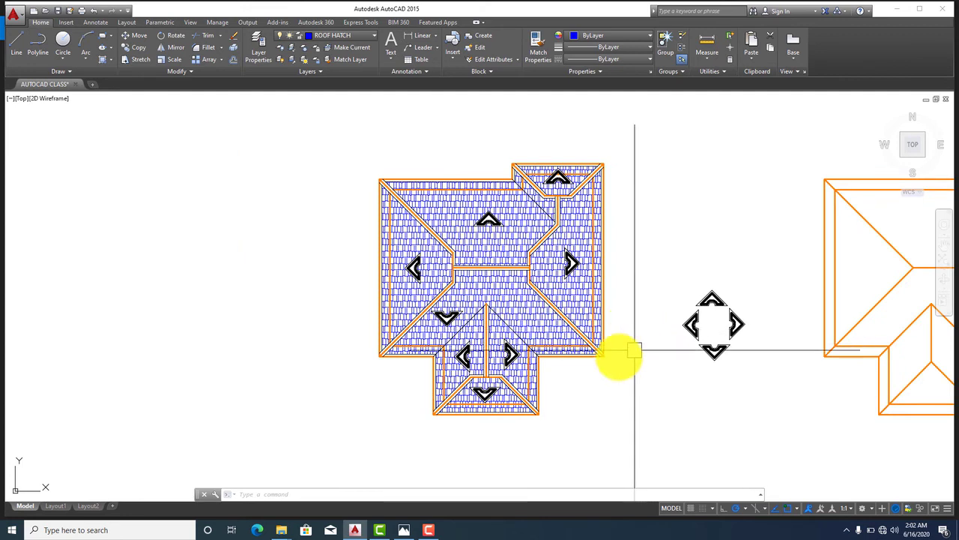